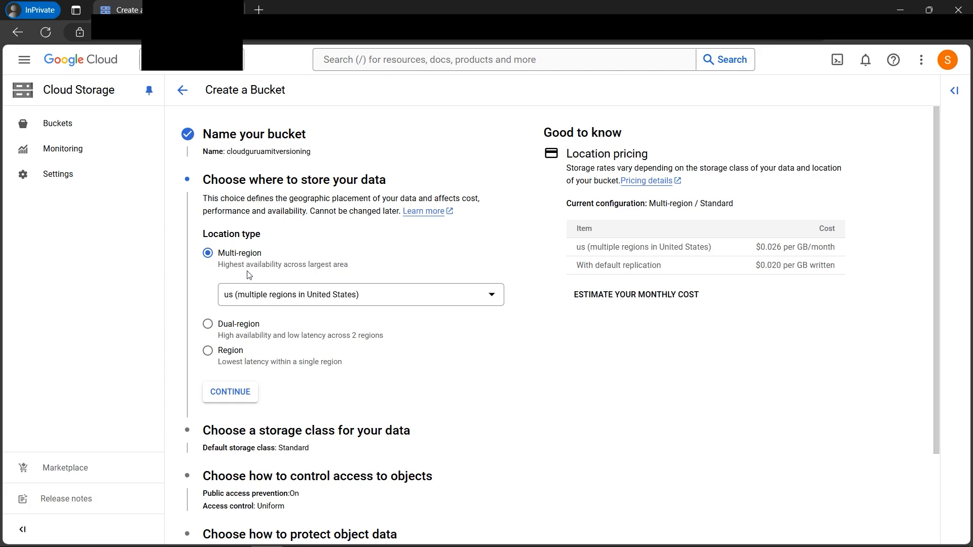
# - Accept the us multi-region location, Standard storage class and uniform access control with public access prevention for the new bucket
pyautogui.click(236, 399)
pyautogui.scroll(-1, 314, 374)
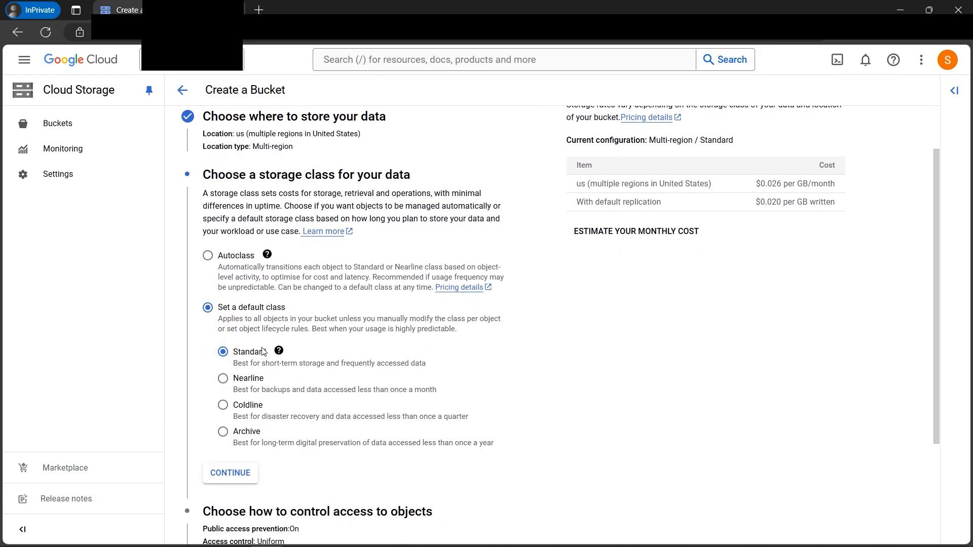
pyautogui.click(243, 476)
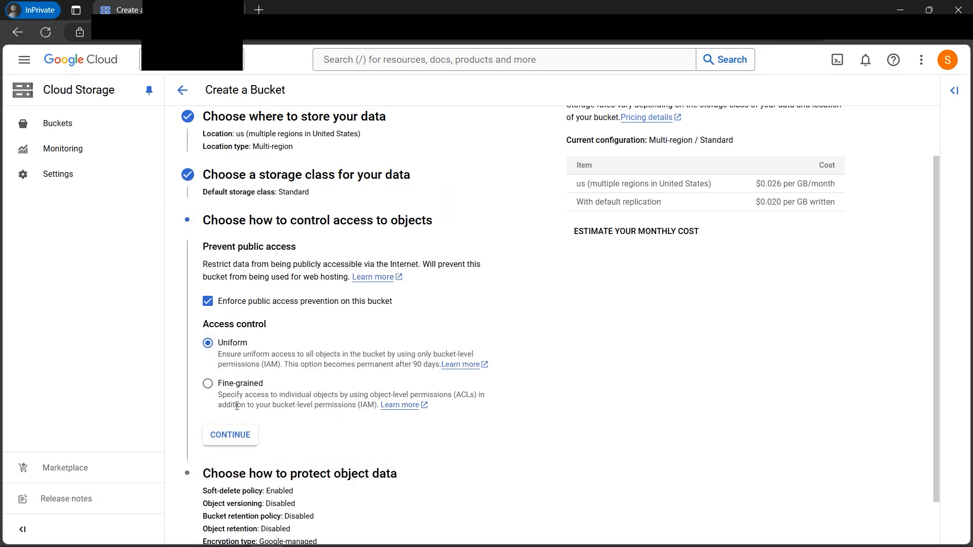
pyautogui.scroll(-1, 235, 439)
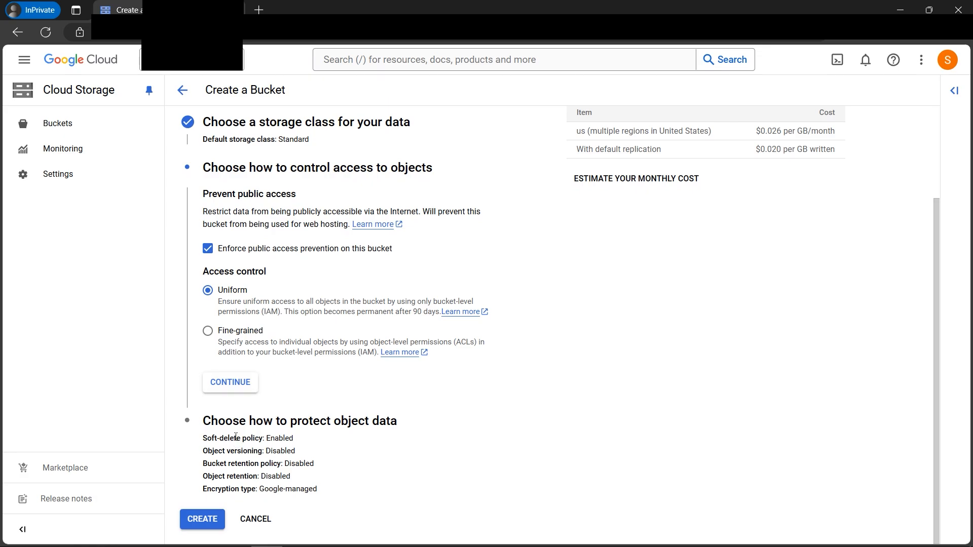
pyautogui.click(231, 382)
pyautogui.scroll(-1, 347, 385)
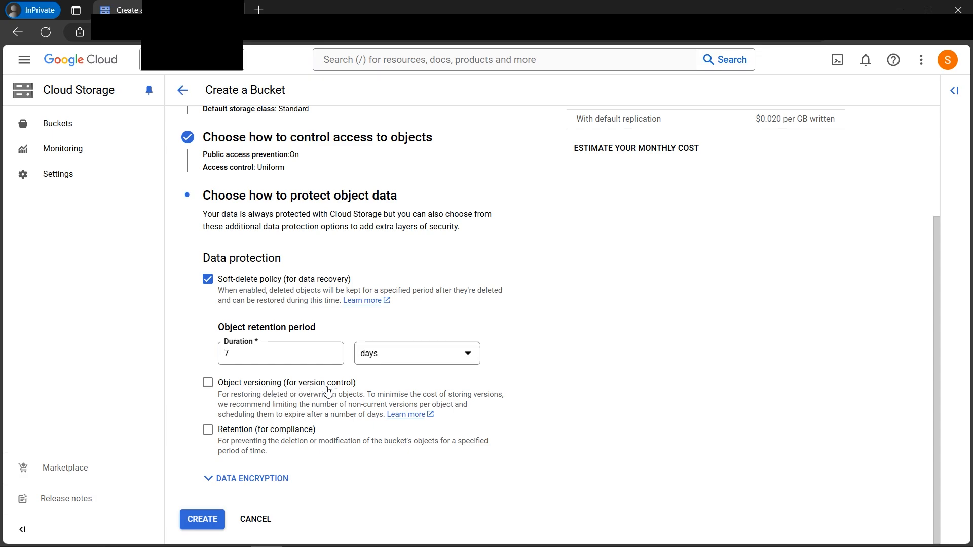
# - Enable object versioning with a maximum of 2 versions per object and expiry of non-current versions after 7 days
pyautogui.click(210, 385)
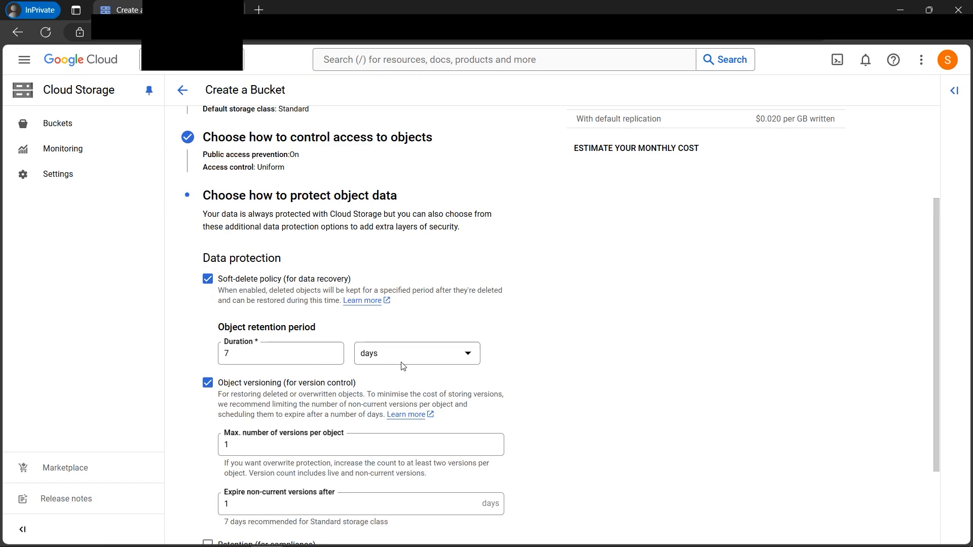
pyautogui.scroll(-1, 404, 366)
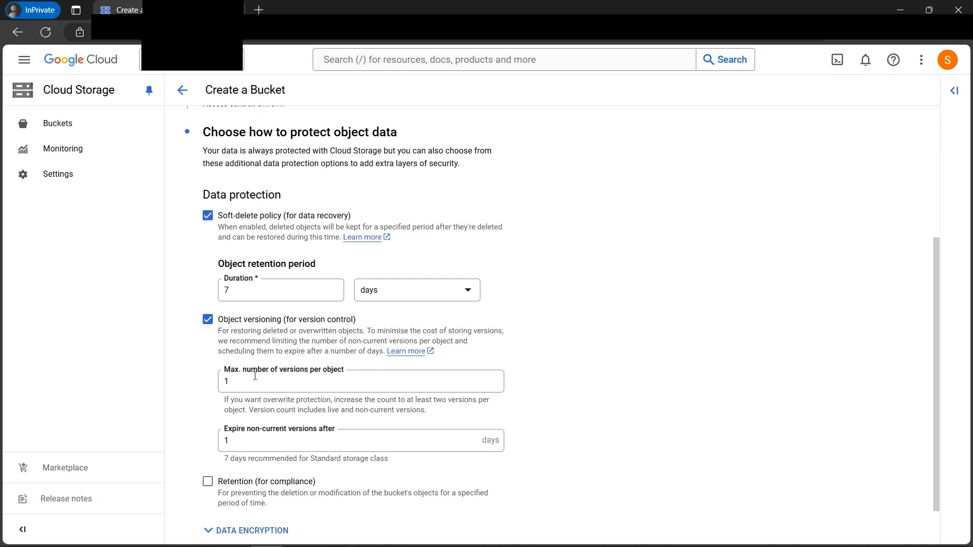
pyautogui.click(235, 387)
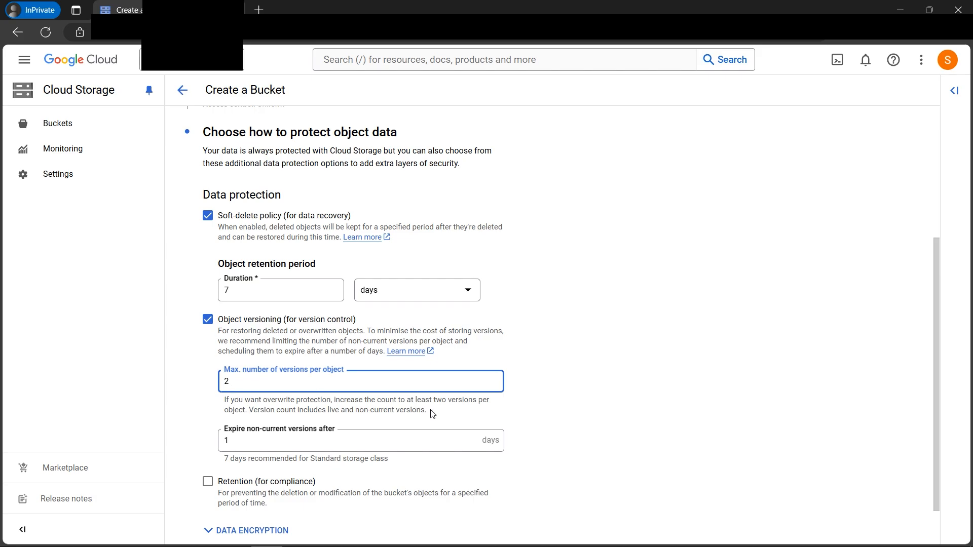
pyautogui.scroll(-1, 254, 390)
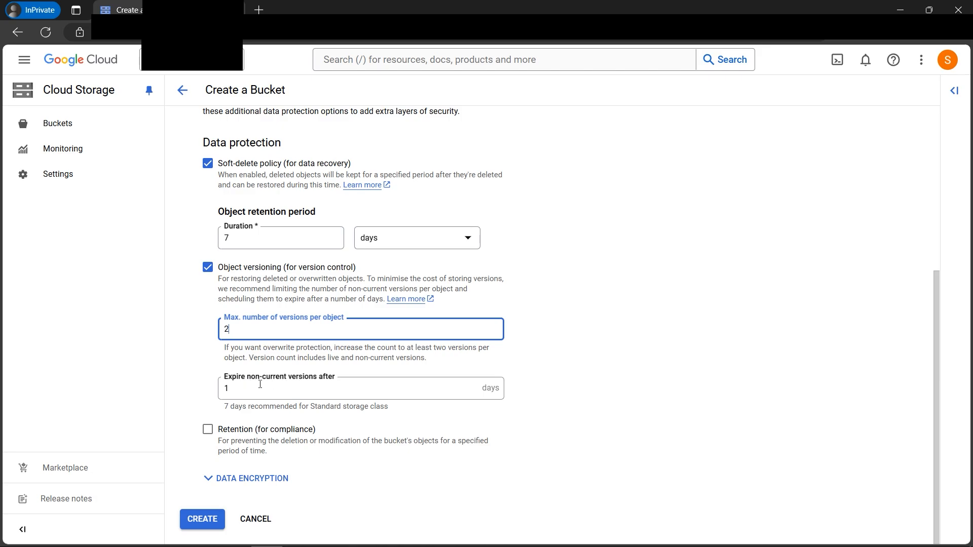
pyautogui.doubleClick(232, 389)
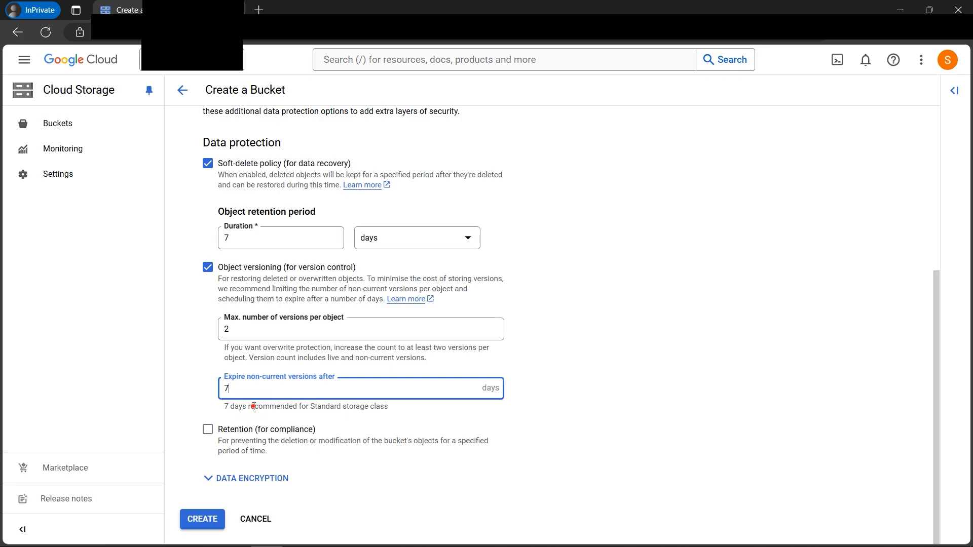
pyautogui.moveTo(251, 406); pyautogui.dragTo(361, 407)
pyautogui.click(629, 370)
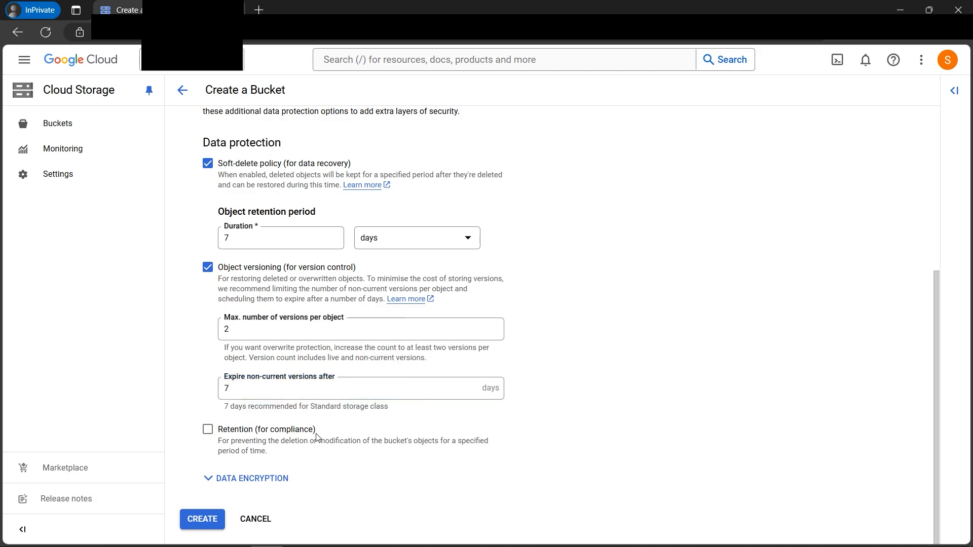
# - Create the bucket with the Google-managed encryption key and confirm enforced public access prevention
pyautogui.click(213, 478)
pyautogui.scroll(-2, 428, 408)
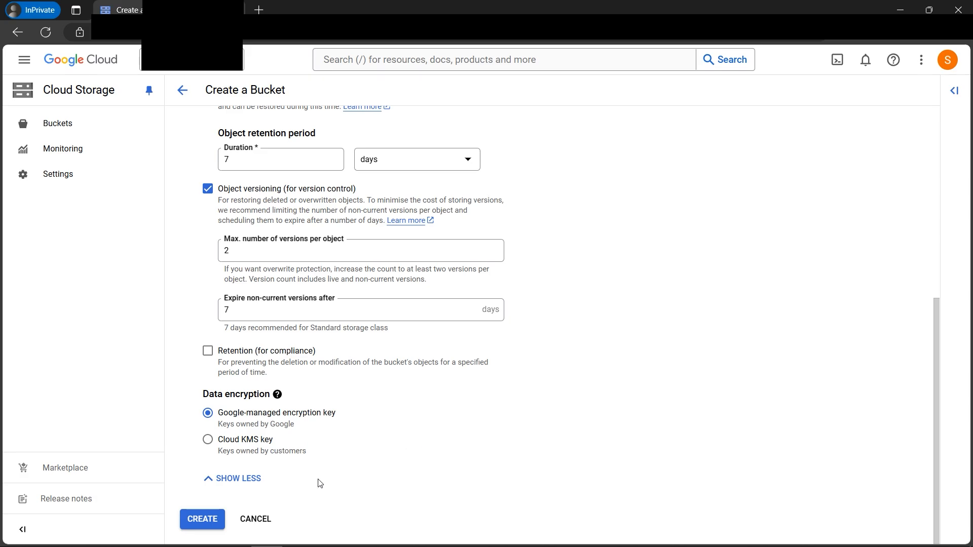
pyautogui.click(202, 518)
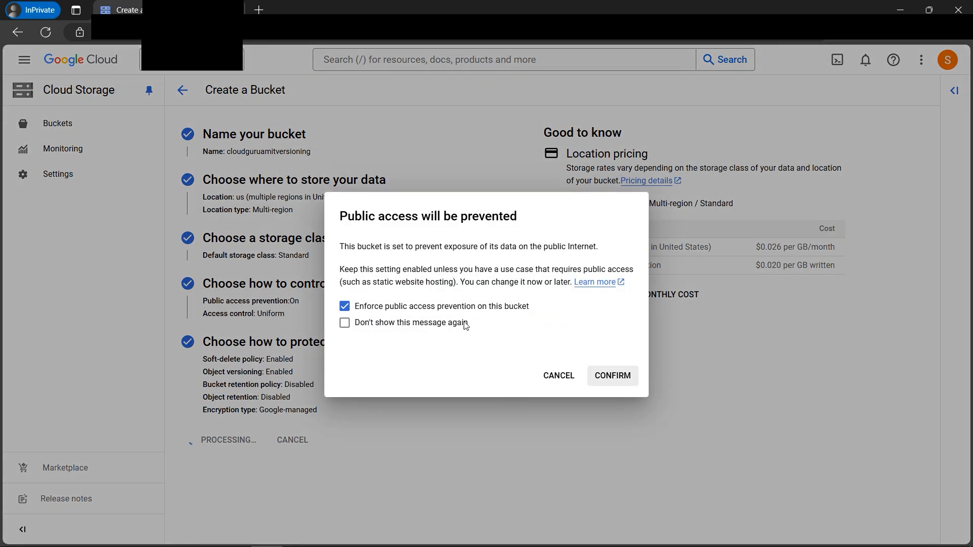
pyautogui.click(612, 380)
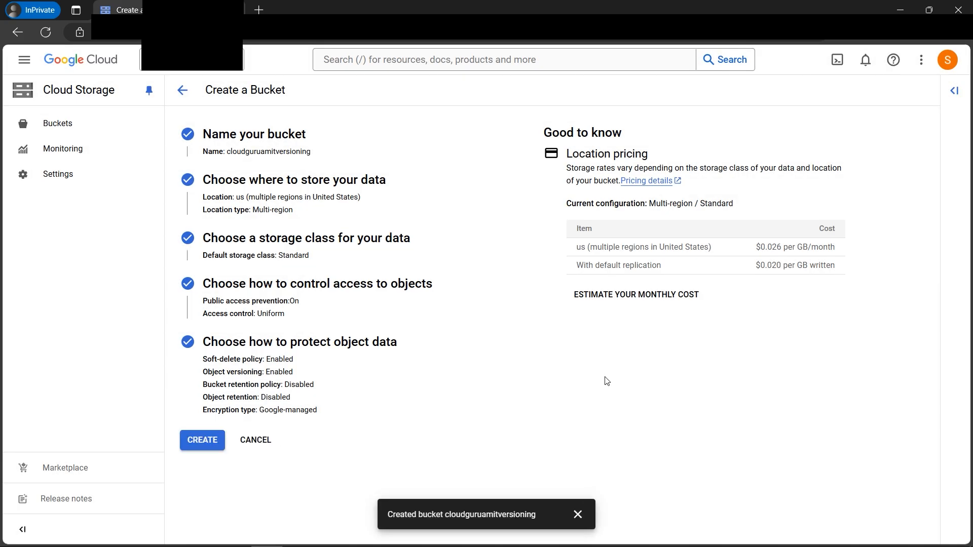
pyautogui.click(577, 515)
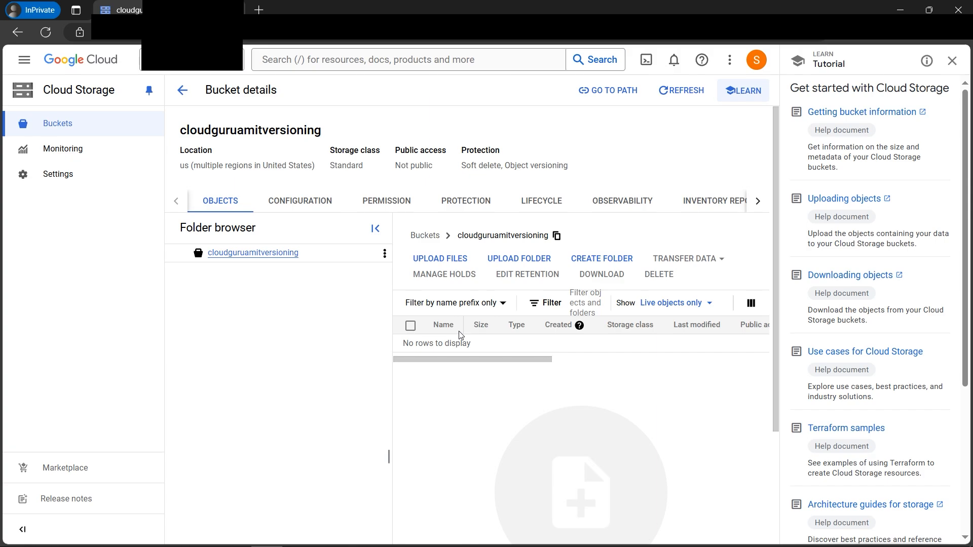
# - Start a file upload to the bucket and check the images in the Version 1, Version 2 and Version 3 folders
pyautogui.click(453, 263)
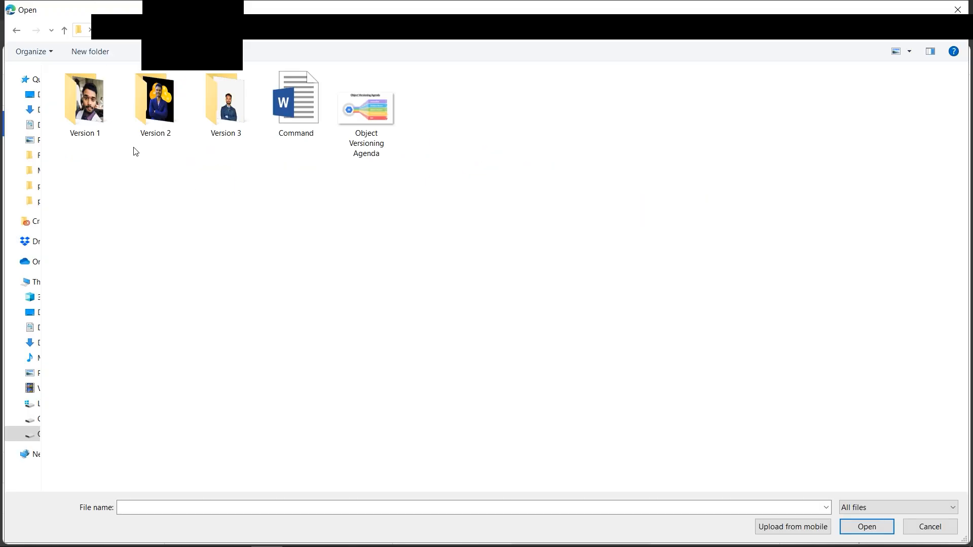
pyautogui.doubleClick(93, 121)
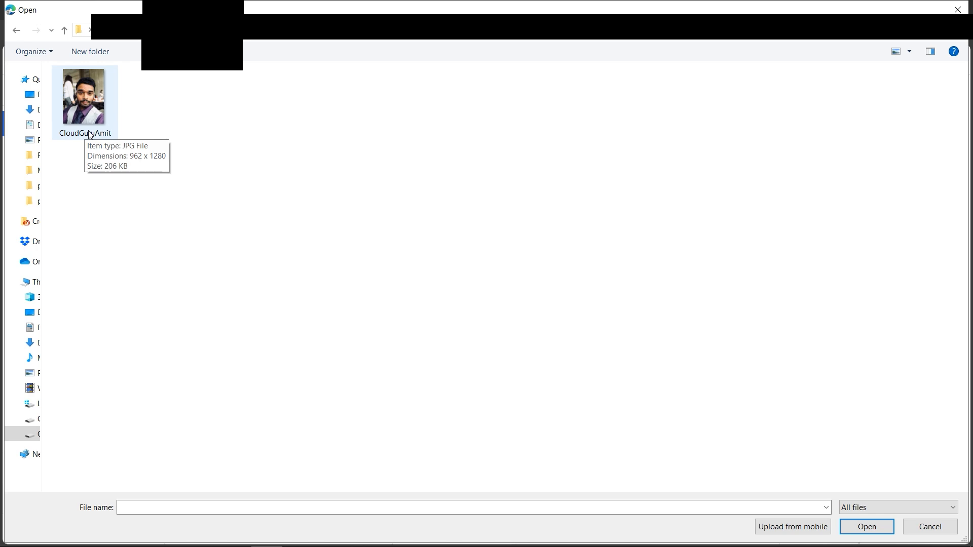
pyautogui.click(403, 35)
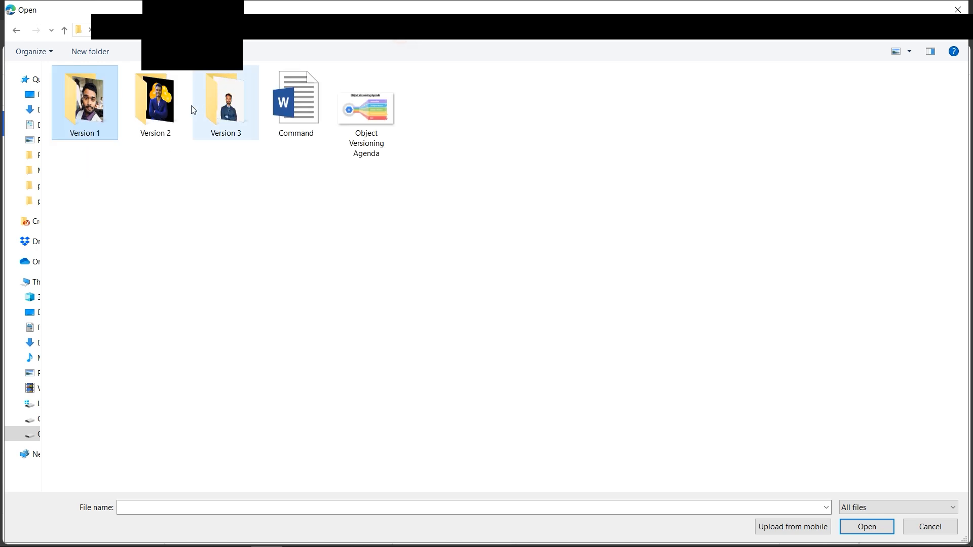
pyautogui.doubleClick(83, 98)
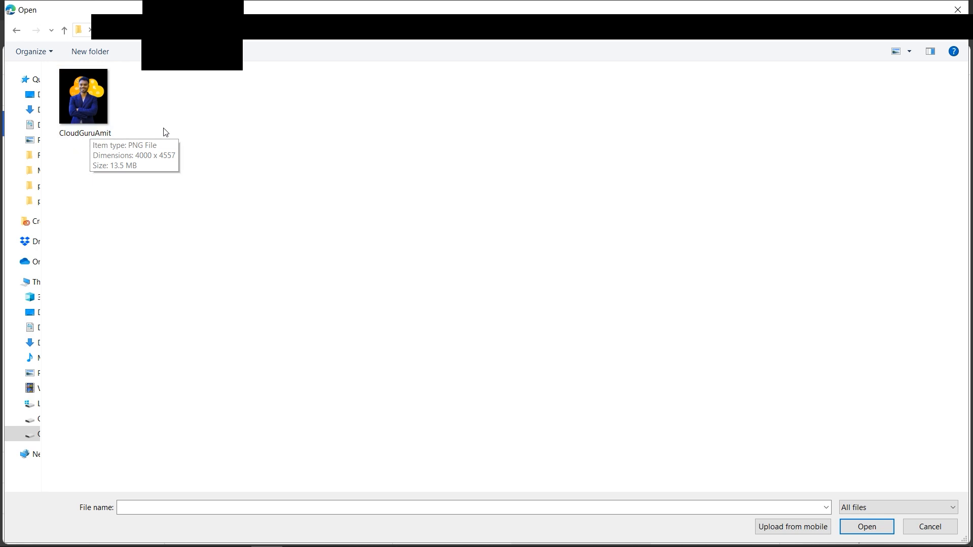
pyautogui.click(397, 38)
pyautogui.doubleClick(225, 102)
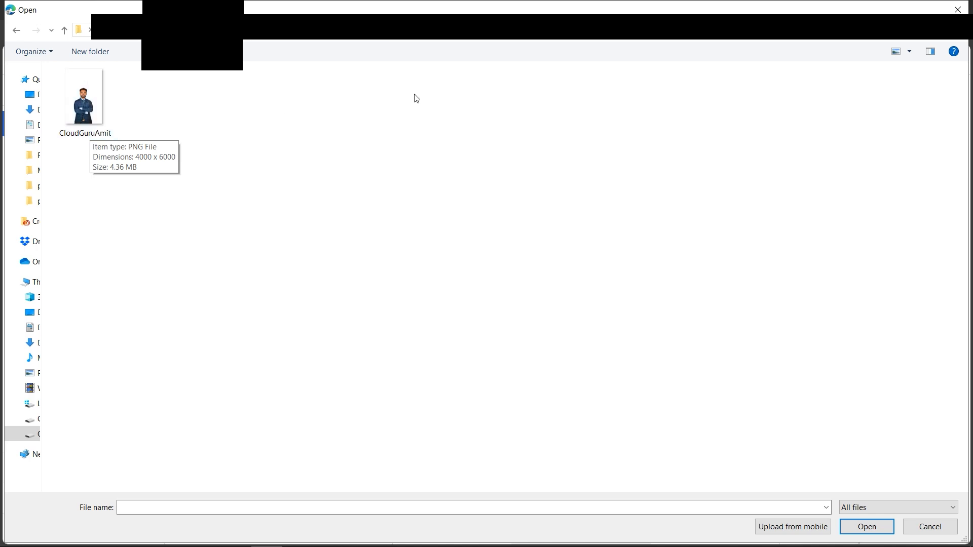
pyautogui.click(400, 39)
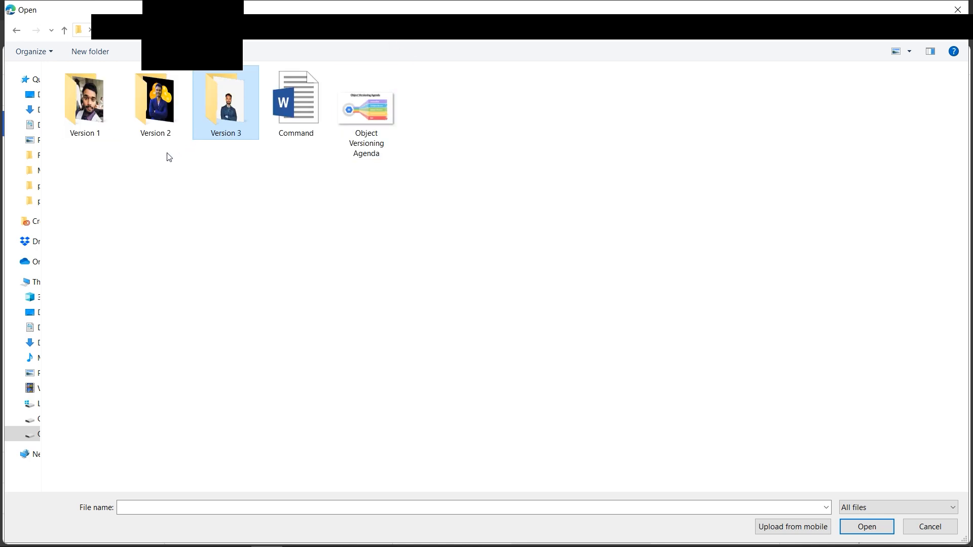
# - Upload the CloudGuruAmit JPG from the Version 1 folder and the CloudGuruAmit PNG from Version 2, and close the tutorial pane
pyautogui.doubleClick(94, 112)
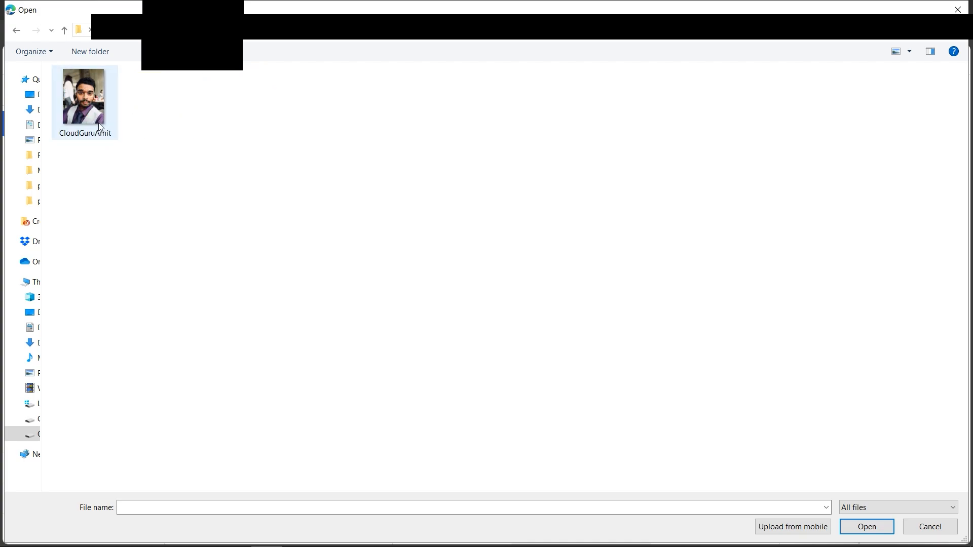
pyautogui.doubleClick(93, 121)
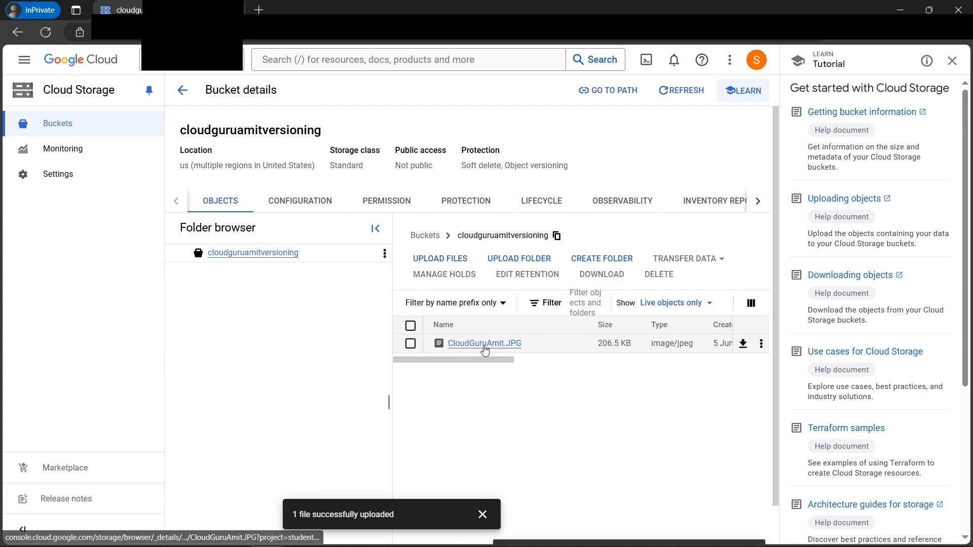
pyautogui.click(433, 259)
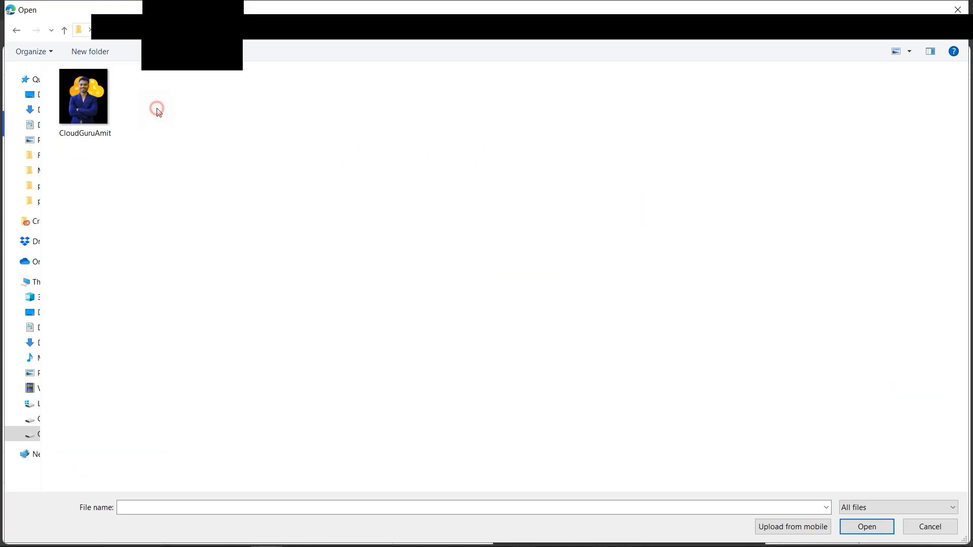
pyautogui.doubleClick(106, 117)
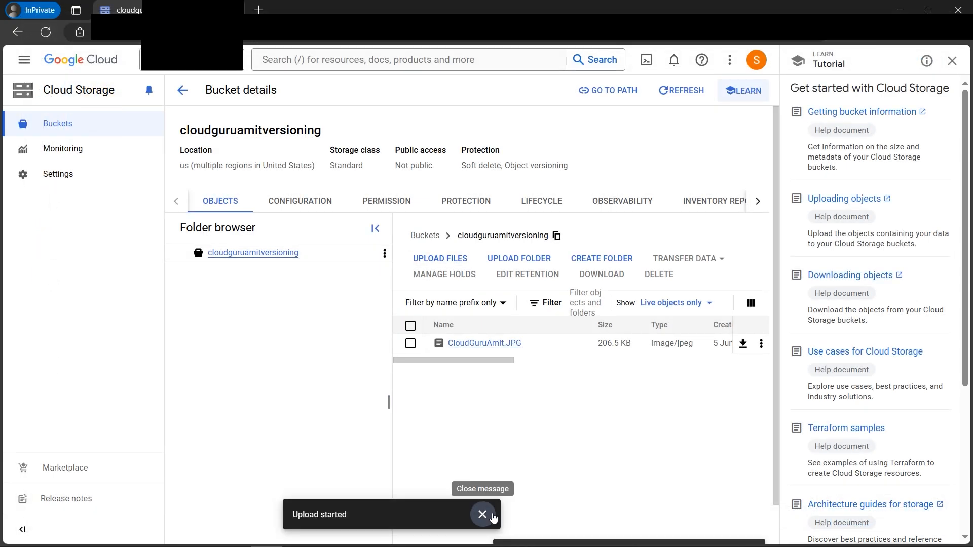
pyautogui.click(492, 515)
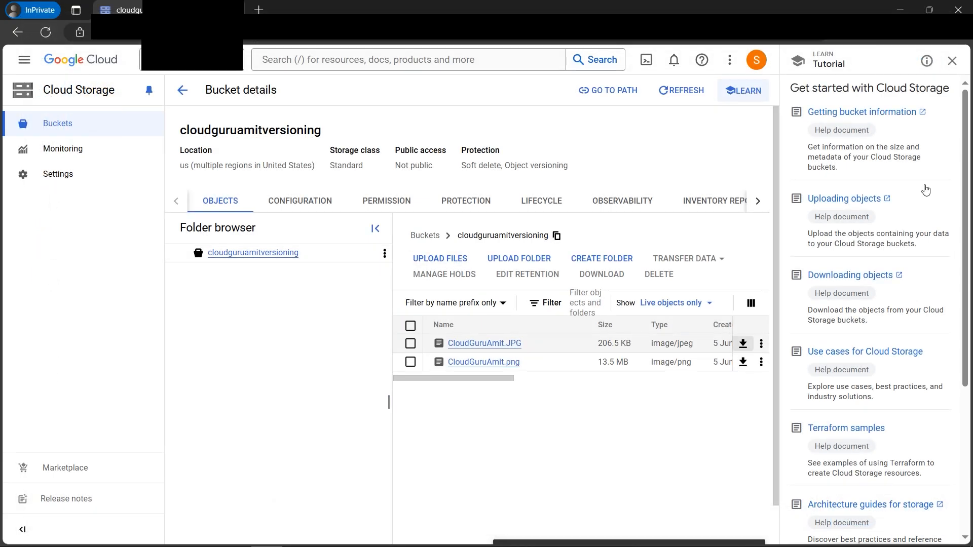
pyautogui.click(952, 61)
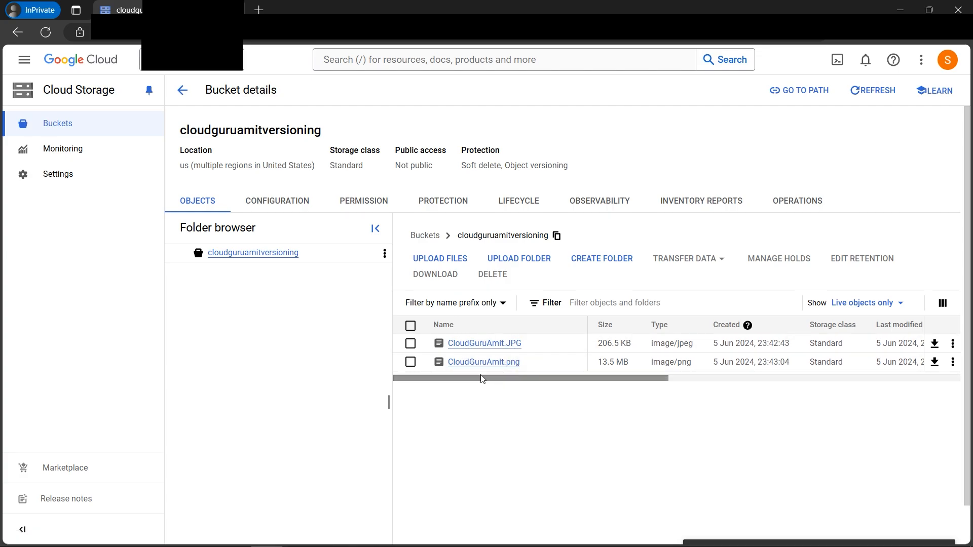
# - Open the details of CloudGuruAmit.JPG and CloudGuruAmit.png in separate new browser tabs
pyautogui.click(410, 345)
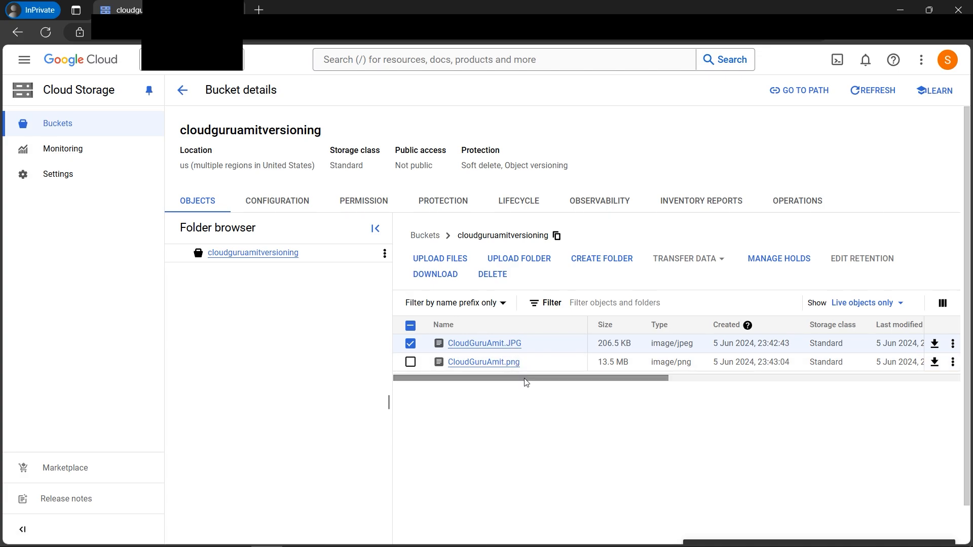
pyautogui.click(411, 343)
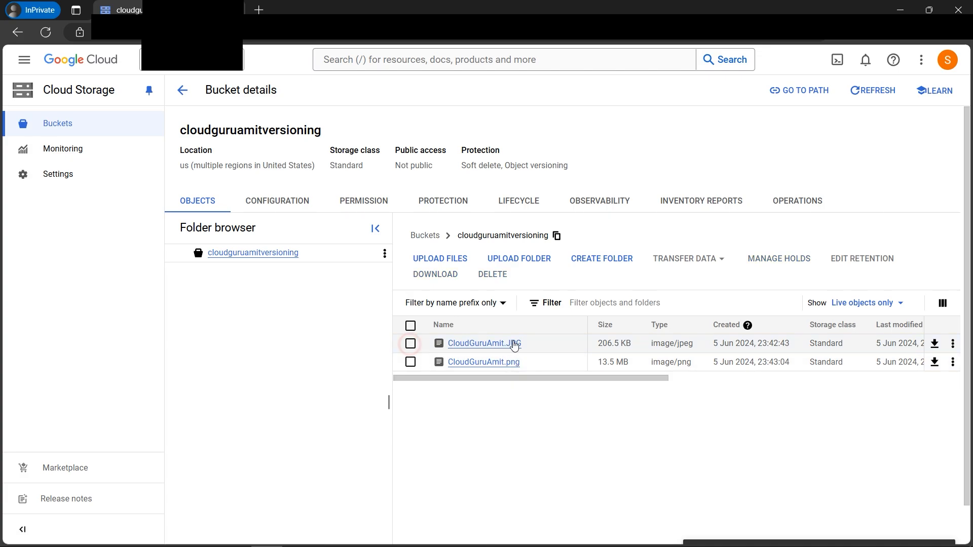
pyautogui.rightClick(500, 346)
pyautogui.click(520, 355)
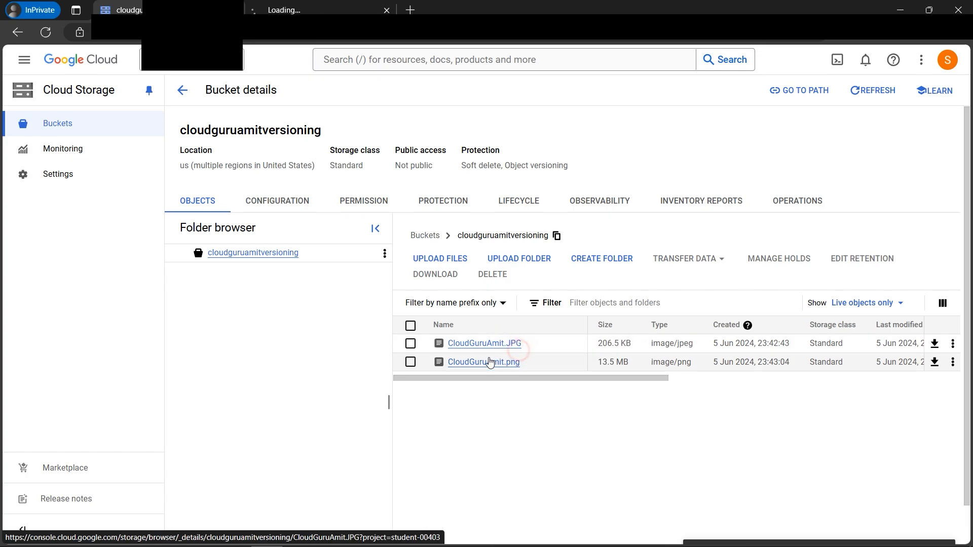
pyautogui.rightClick(482, 363)
pyautogui.click(543, 175)
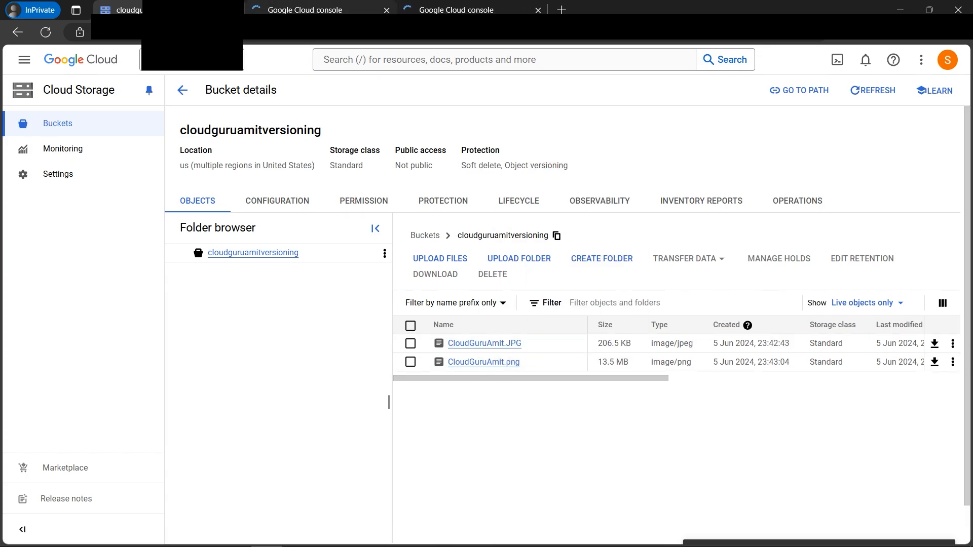
# - Copy the authenticated URL of CloudGuruAmit.JPG and open it in a new browser tab
pyautogui.click(320, 10)
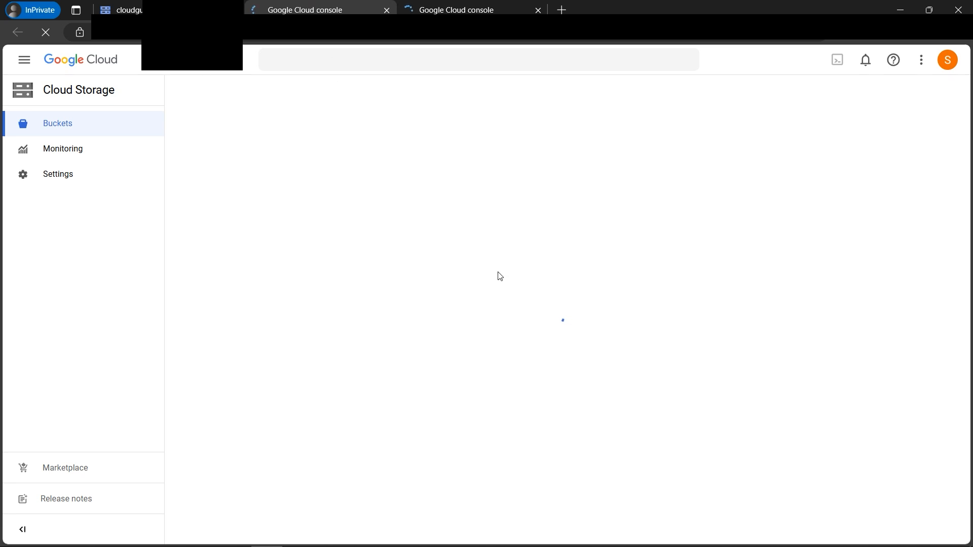
pyautogui.click(658, 354)
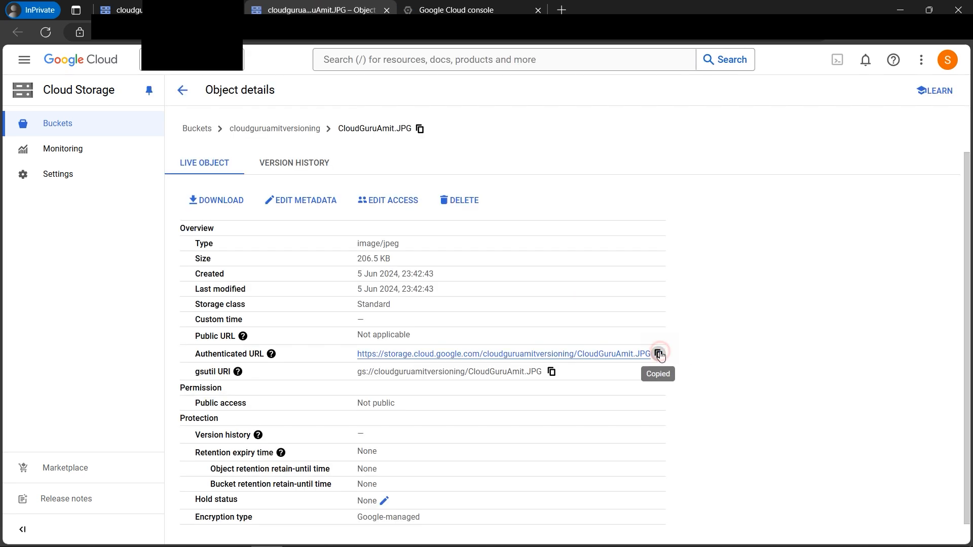
pyautogui.click(562, 10)
pyautogui.hotkey('ctrl', 'v')
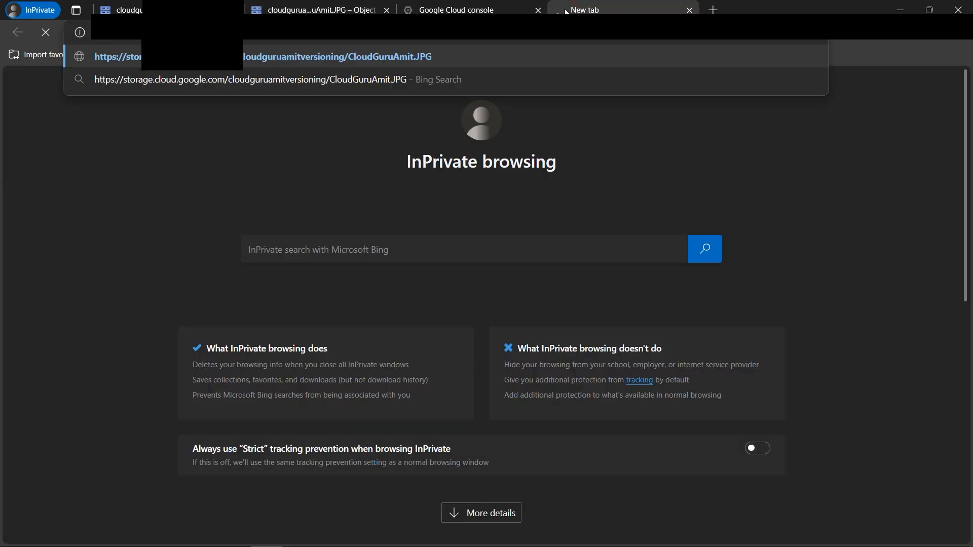
pyautogui.press('Return')
# - Copy the authenticated URL of CloudGuruAmit.png and open it in a new browser tab
pyautogui.click(408, 8)
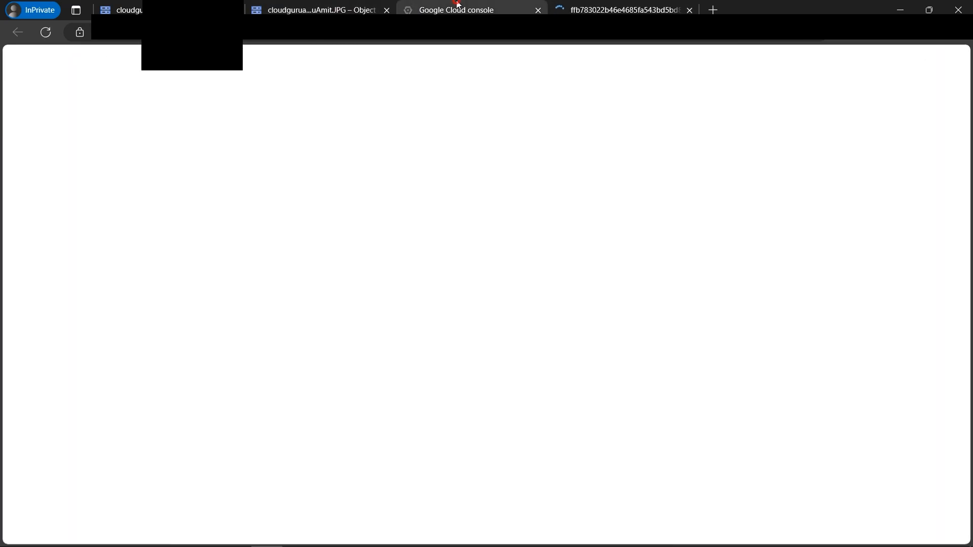
pyautogui.click(656, 354)
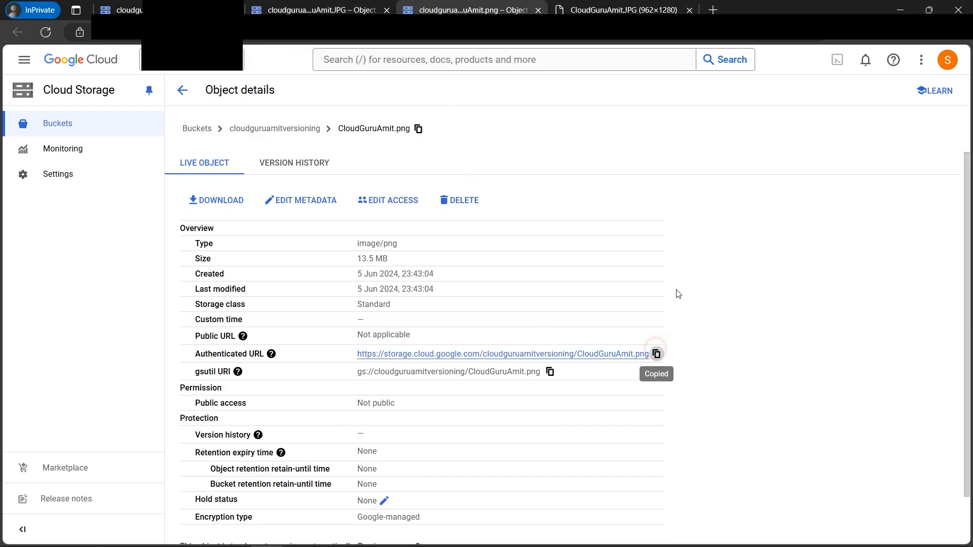
pyautogui.click(713, 9)
pyautogui.hotkey('ctrl', 'v')
pyautogui.press('Return')
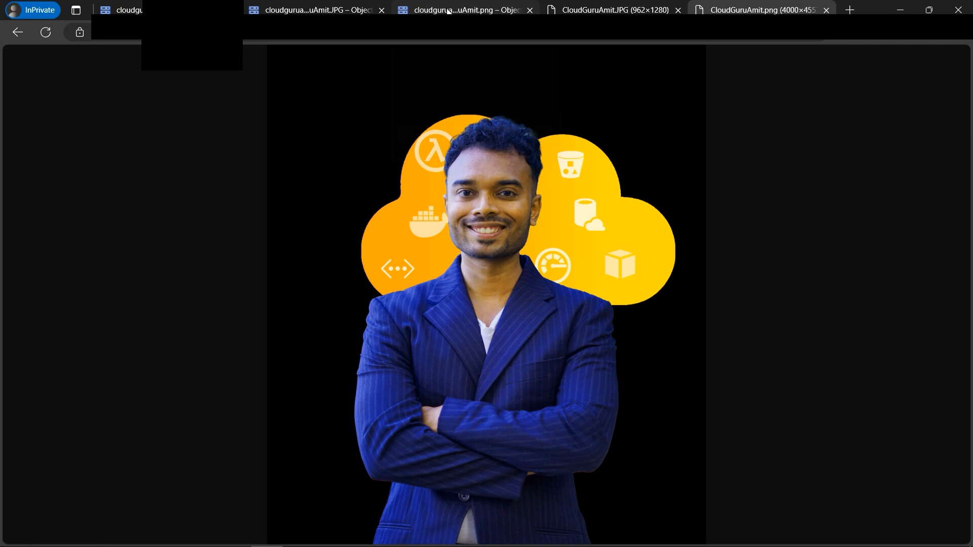
# - Return to the bucket's object list, select CloudGuruAmit.JPG and start Cloud Shell
pyautogui.click(327, 10)
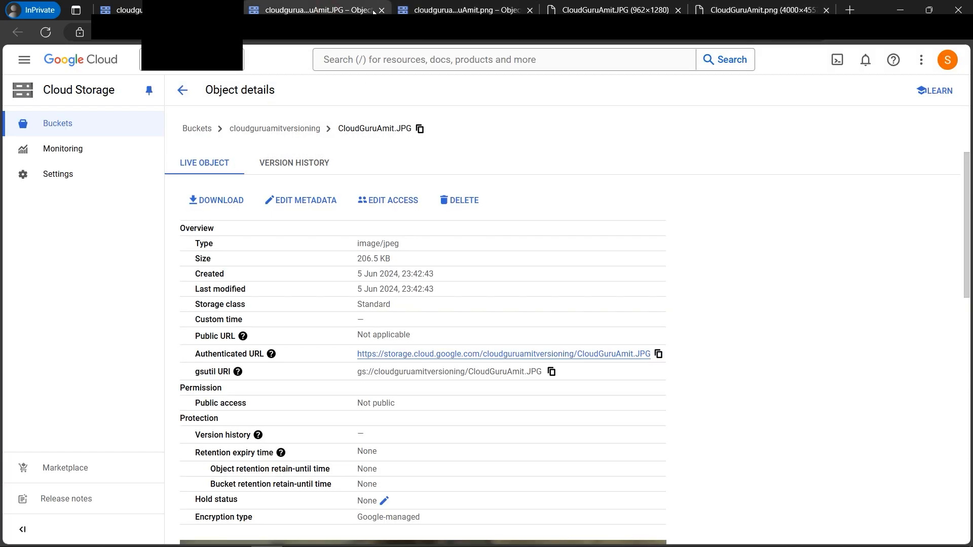
pyautogui.click(122, 10)
pyautogui.click(411, 344)
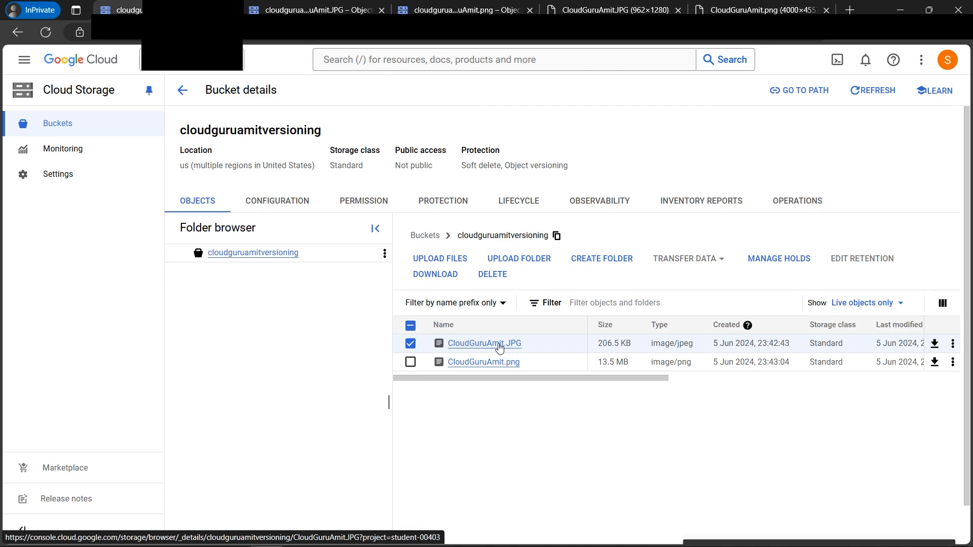
pyautogui.click(837, 67)
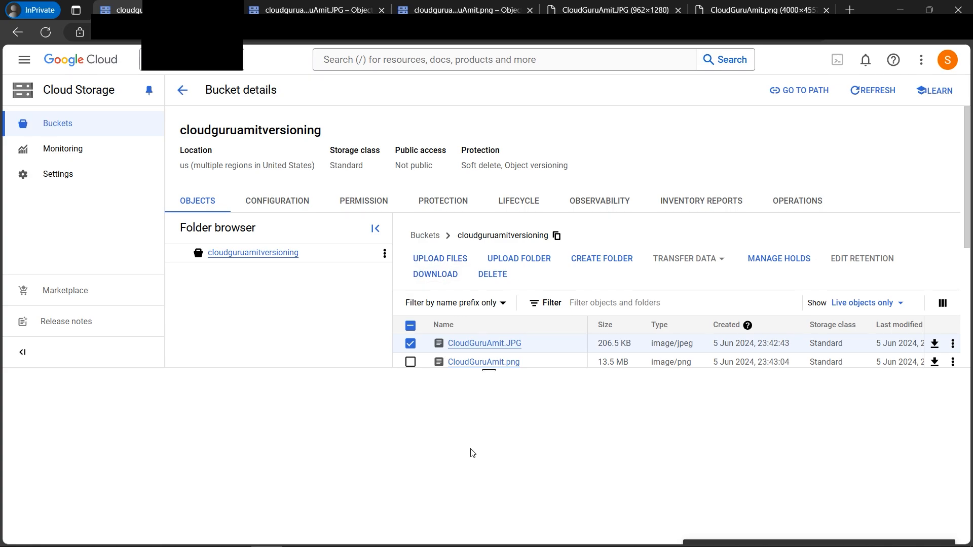
# - Copy the command gsutil ls -a gs://cloudguruamitversioning from the Command document in Word and return to the browser
pyautogui.click(298, 535)
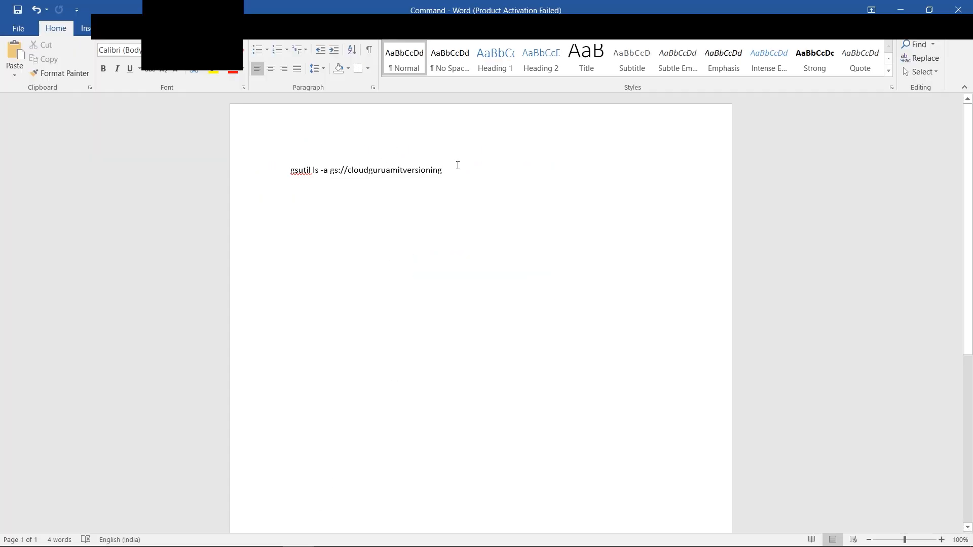
pyautogui.moveTo(454, 169); pyautogui.dragTo(291, 171)
pyautogui.rightClick(364, 172)
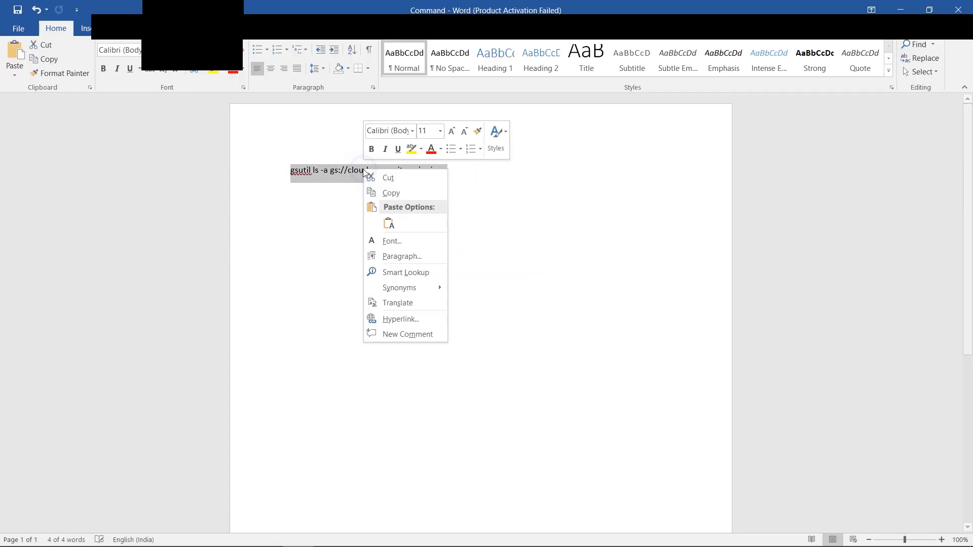
pyautogui.click(404, 197)
pyautogui.click(900, 9)
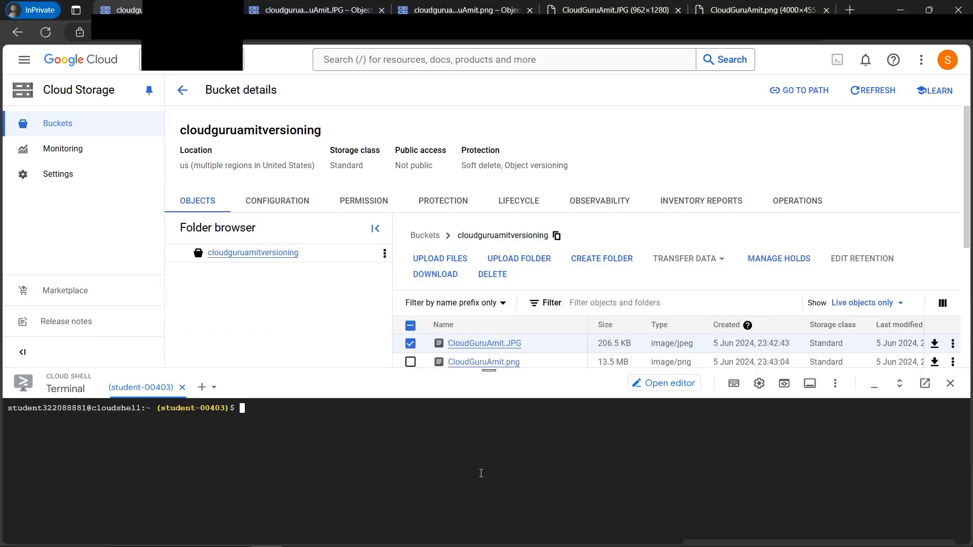
# - Run gsutil ls -a gs://cloudguruamitversioning in Cloud Shell, authorise the call and check the generation number of CloudGuruAmit.JPG
pyautogui.rightClick(327, 437)
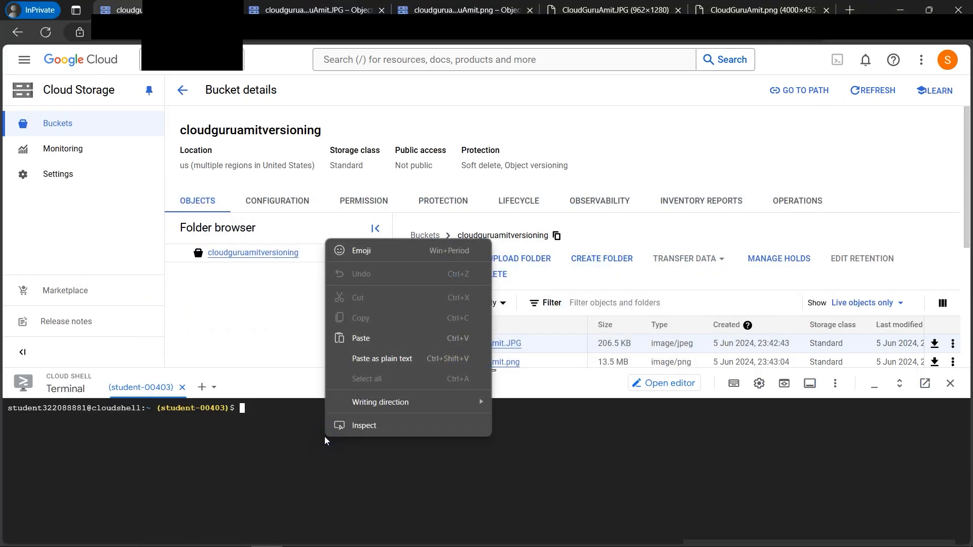
pyautogui.click(361, 338)
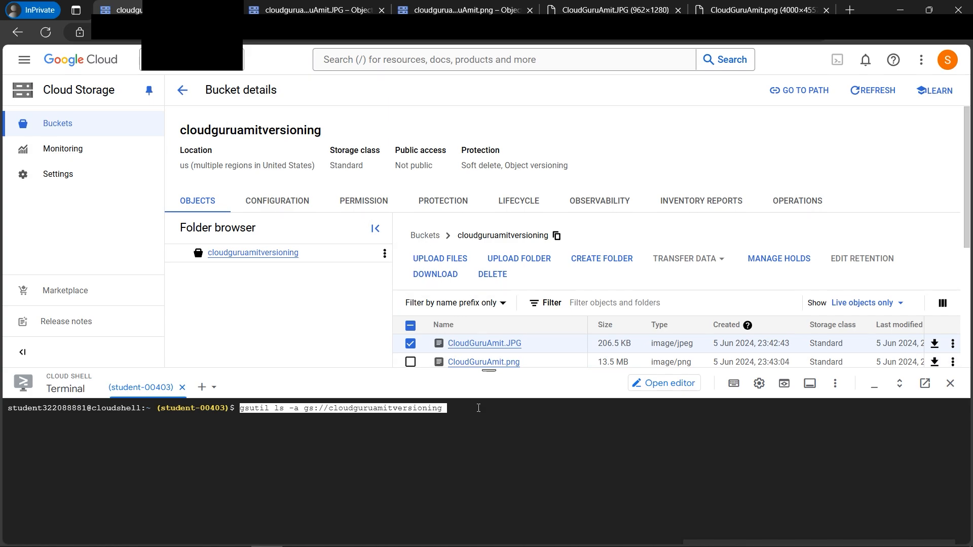
pyautogui.press('Return')
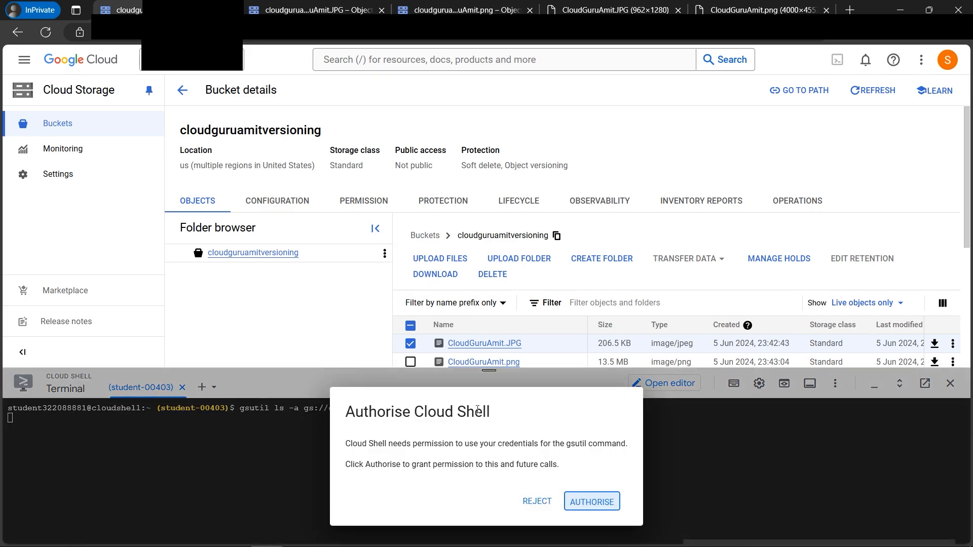
pyautogui.click(604, 502)
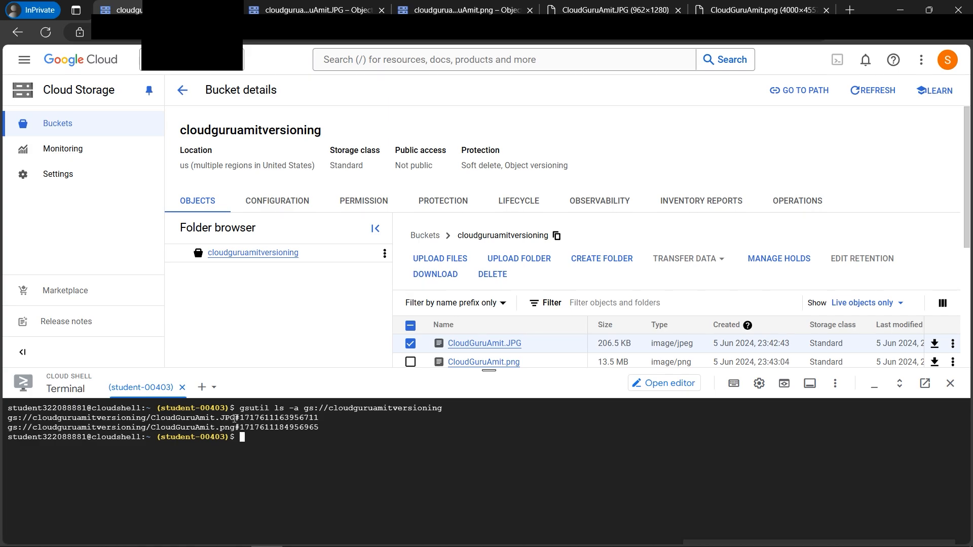
pyautogui.moveTo(238, 418); pyautogui.dragTo(320, 418)
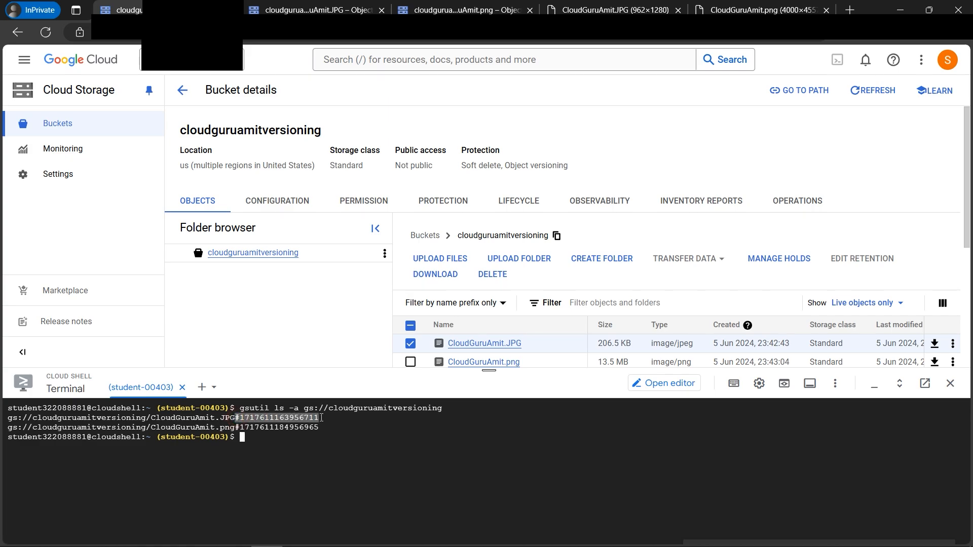
pyautogui.click(338, 440)
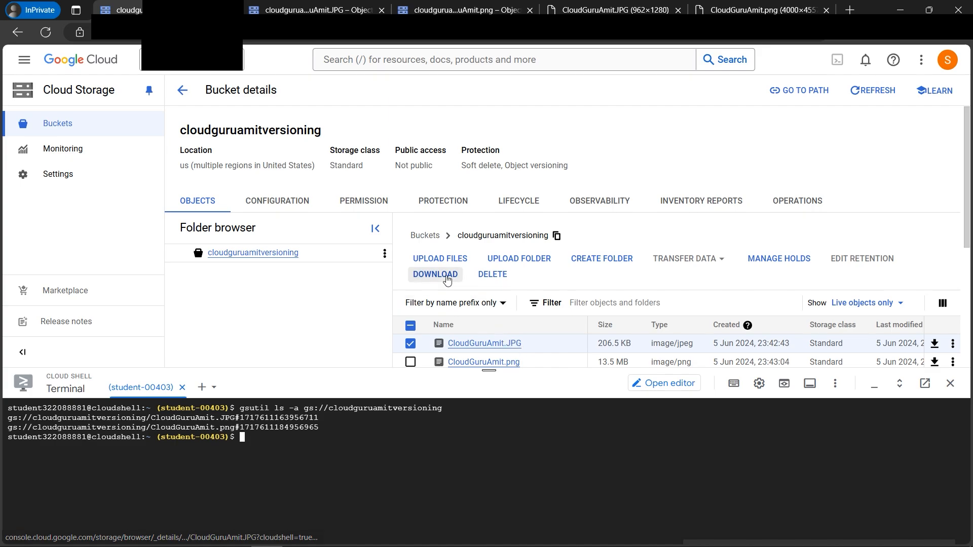
# - Delete CloudGuruAmit.JPG from the bucket and look briefly at the Object Versioning agenda image
pyautogui.click(498, 280)
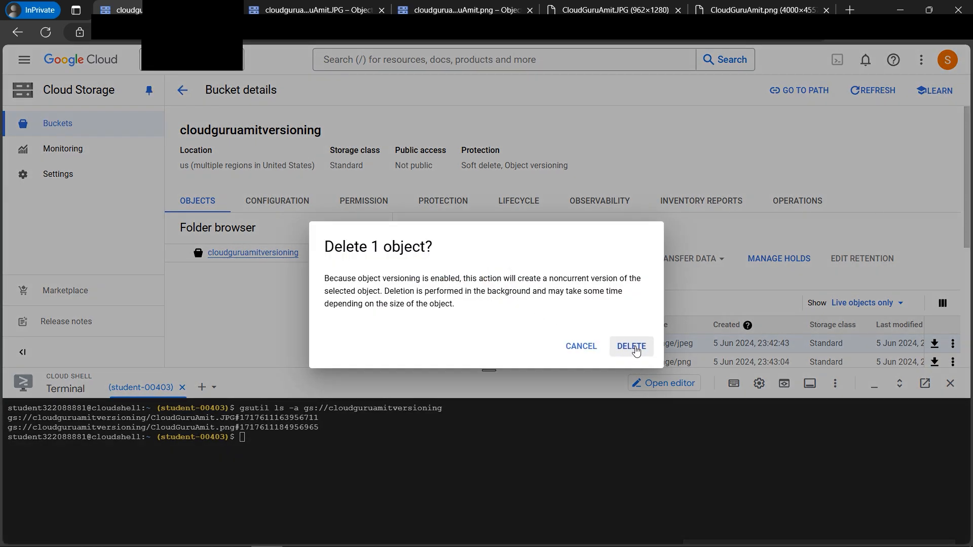
pyautogui.click(634, 348)
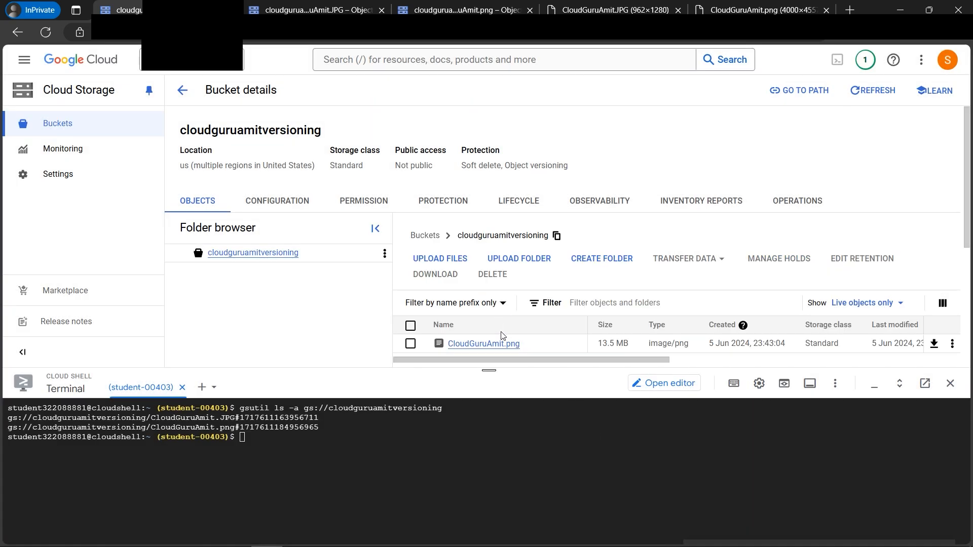
pyautogui.click(376, 535)
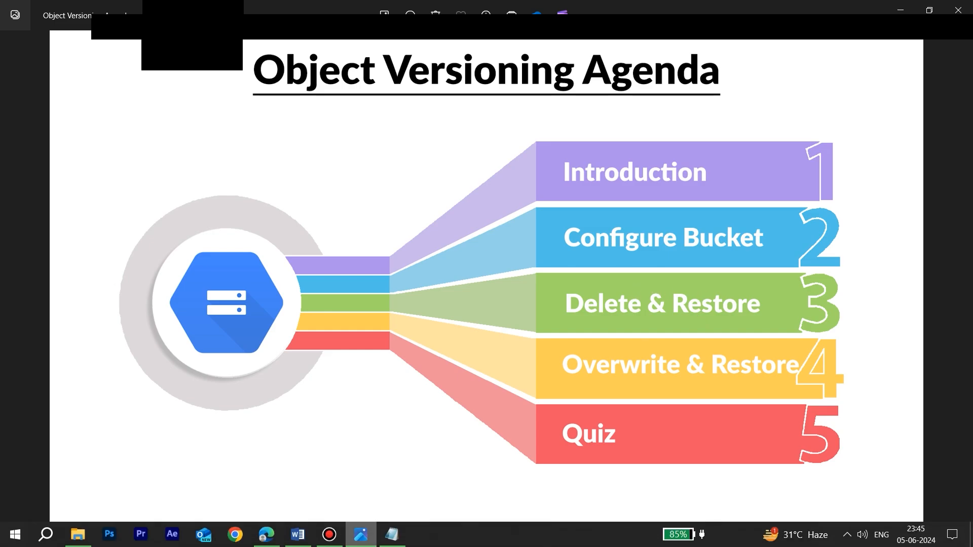
pyautogui.click(267, 534)
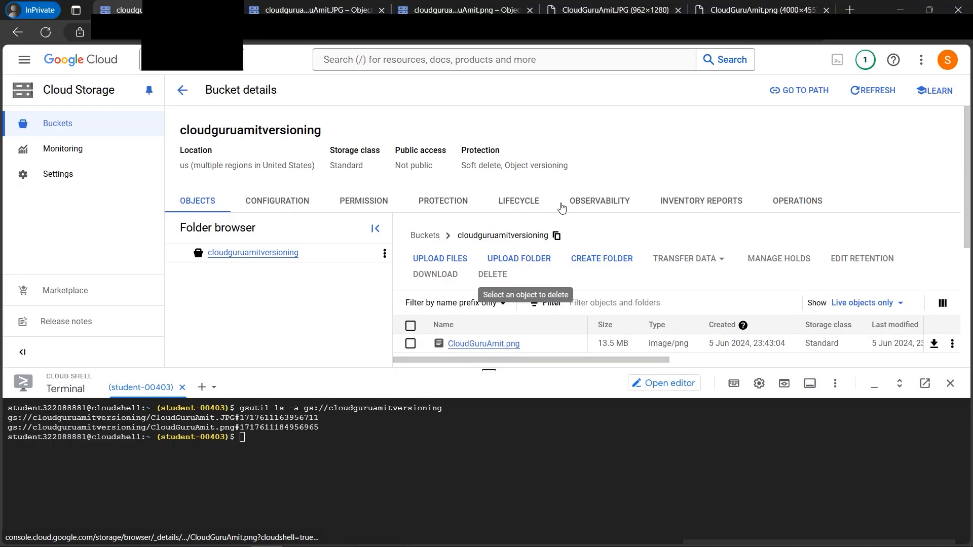
# - Reload the authenticated URL of the deleted CloudGuruAmit.JPG, read the response and return to the bucket's object list
pyautogui.click(598, 9)
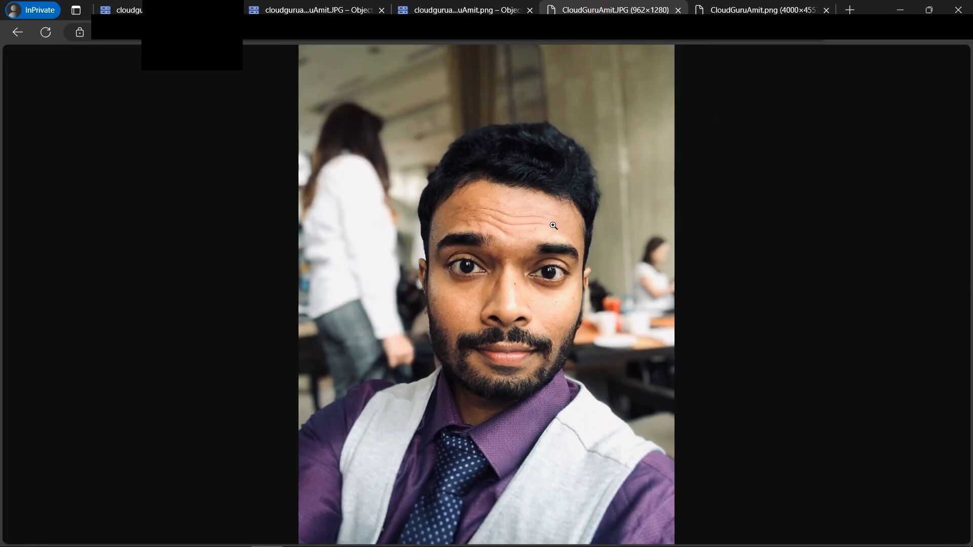
pyautogui.click(46, 34)
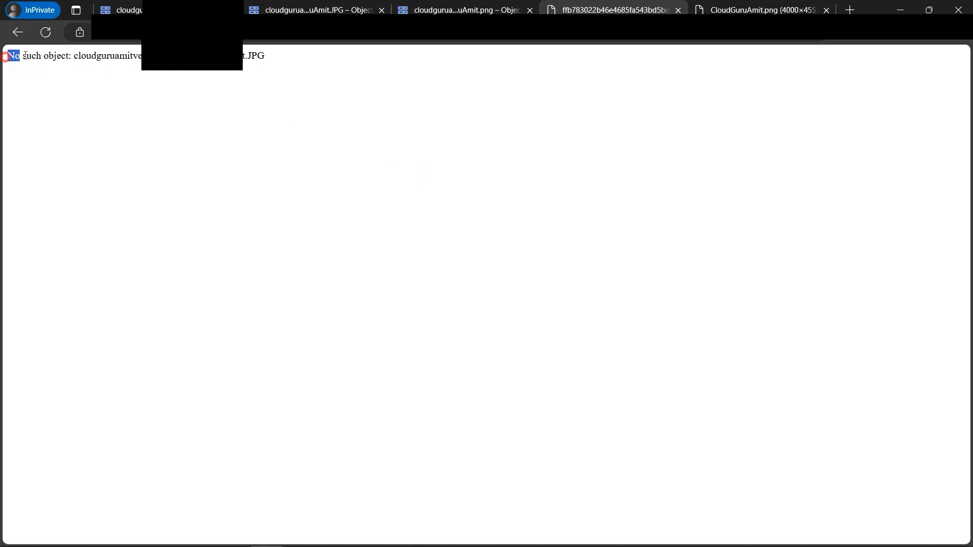
pyautogui.moveTo(6, 54); pyautogui.dragTo(278, 67)
pyautogui.click(552, 175)
pyautogui.click(314, 10)
pyautogui.click(121, 10)
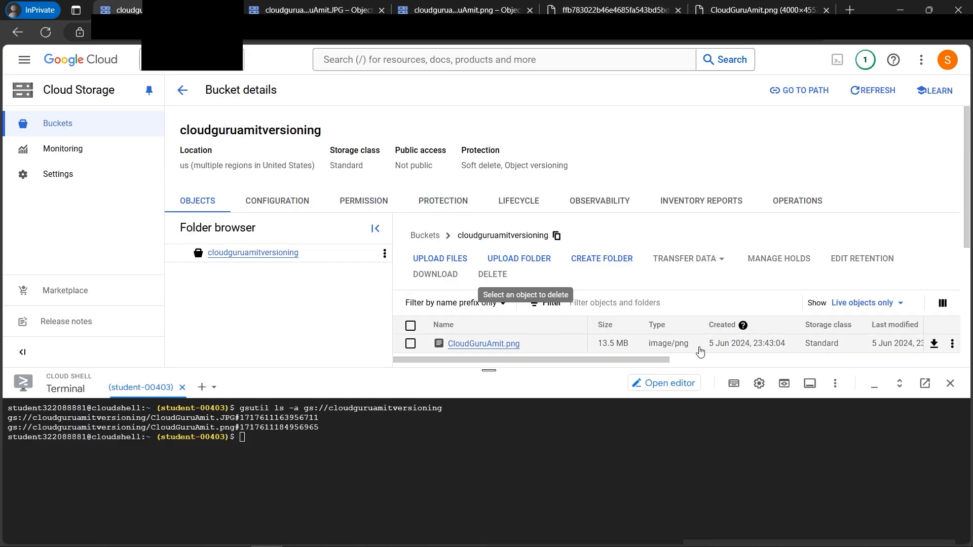
# - Show live and non-current objects in the bucket and open the version history of the non-current CloudGuruAmit.JPG
pyautogui.click(902, 307)
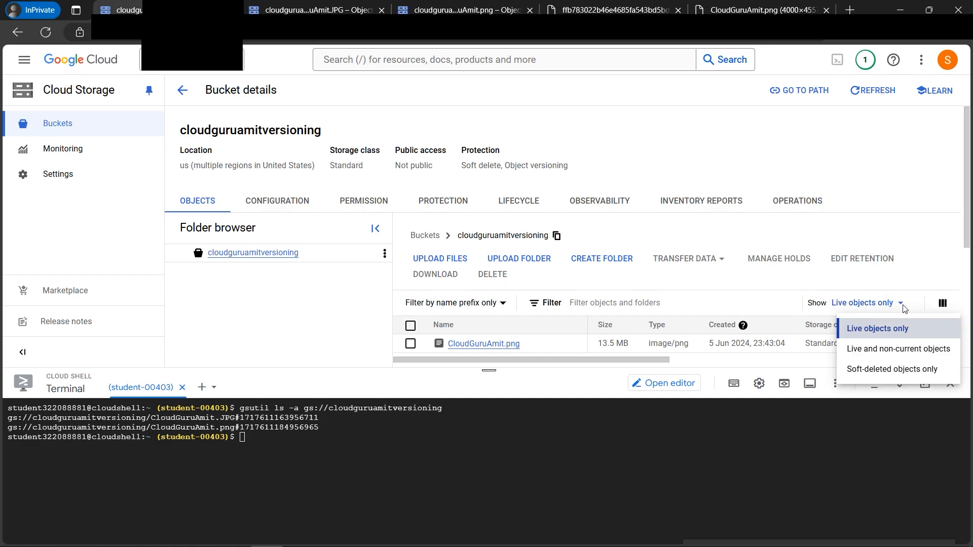
pyautogui.click(889, 350)
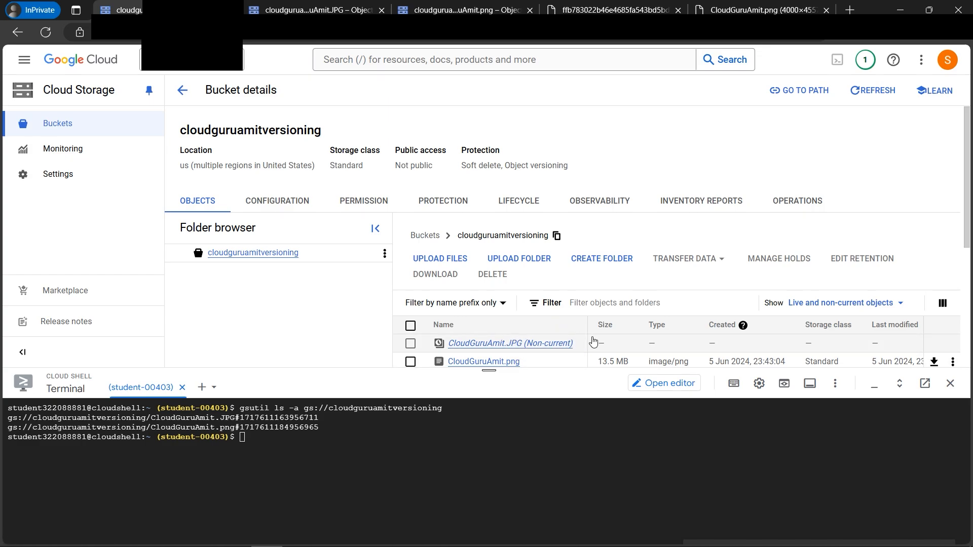
pyautogui.click(613, 10)
pyautogui.click(129, 6)
pyautogui.press('Tab')
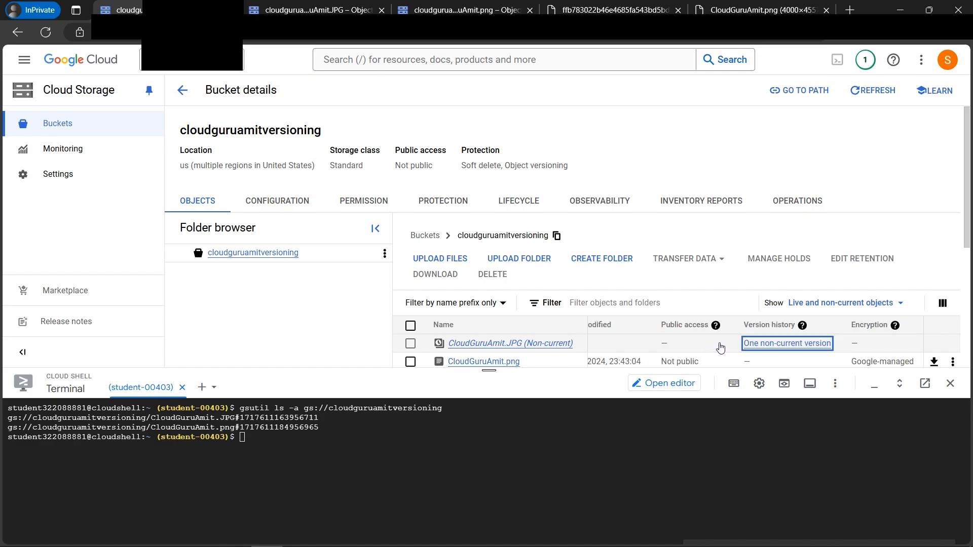
pyautogui.click(779, 344)
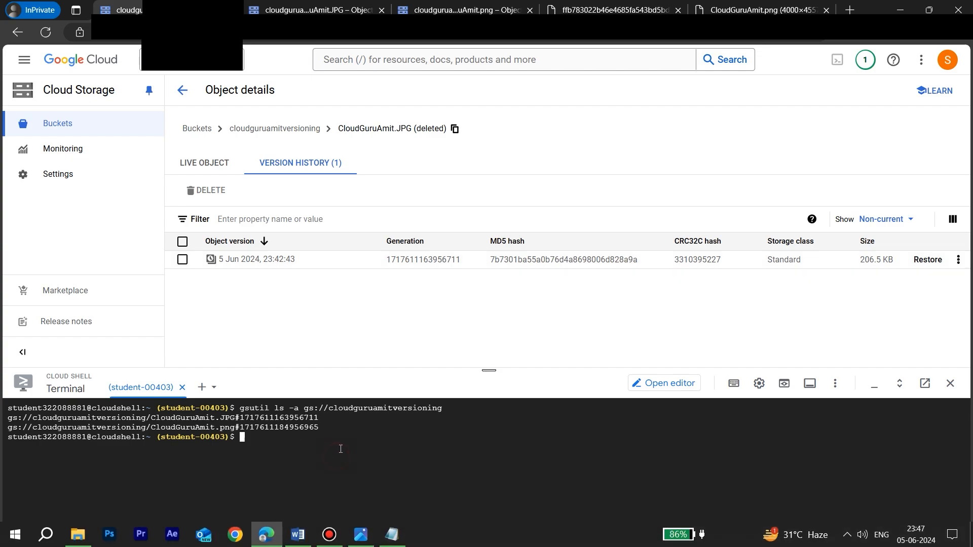
# - Rerun gsutil ls -a gs://cloudguruamitversioning in Cloud Shell and compare the generation numbers with the earlier listing
pyautogui.click(341, 449)
pyautogui.press('Up')
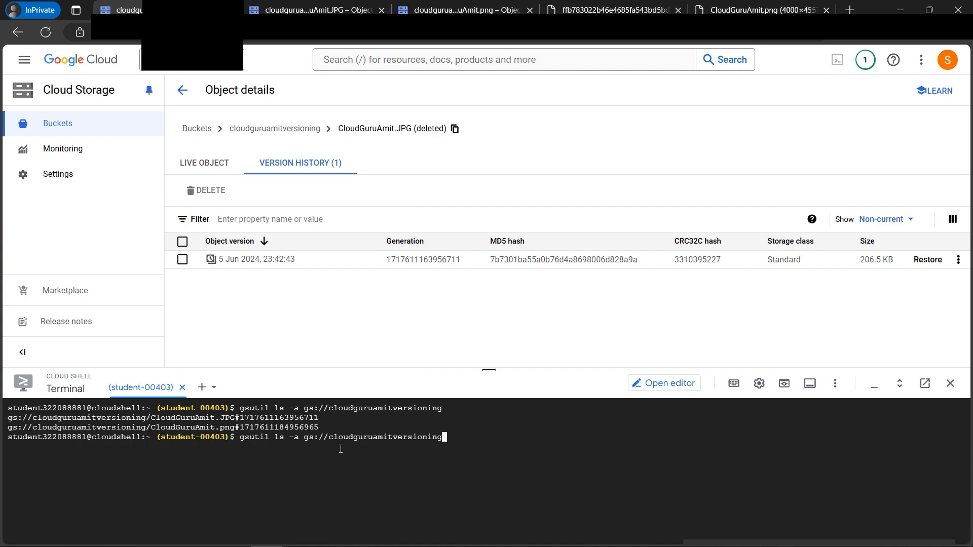
pyautogui.press('Return')
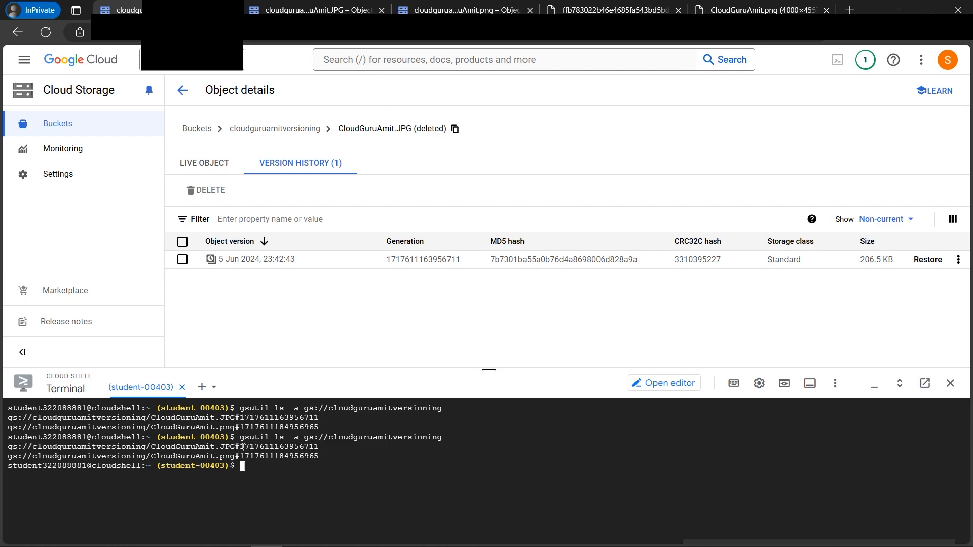
pyautogui.moveTo(240, 447); pyautogui.dragTo(322, 448)
pyautogui.click(310, 417)
pyautogui.moveTo(241, 418); pyautogui.dragTo(249, 456)
pyautogui.click(291, 439)
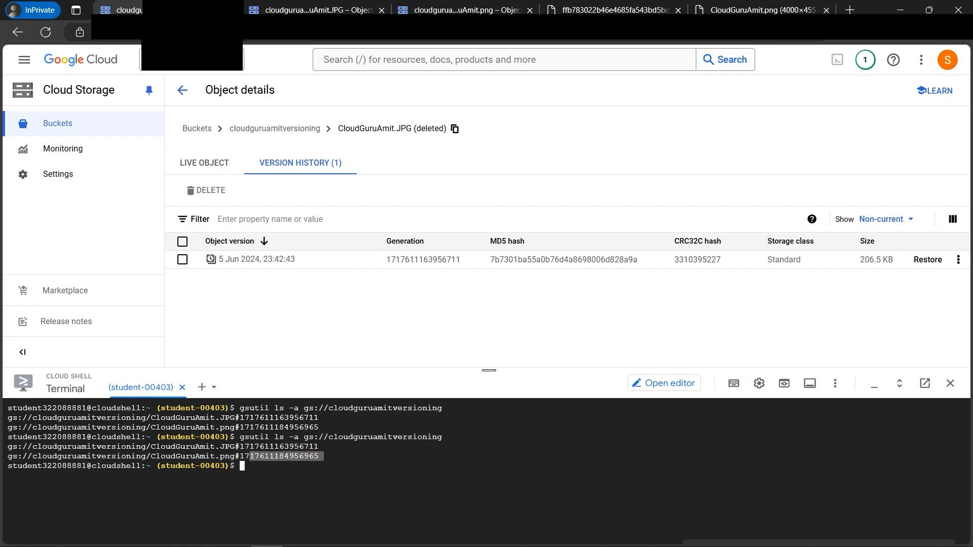
pyautogui.click(331, 452)
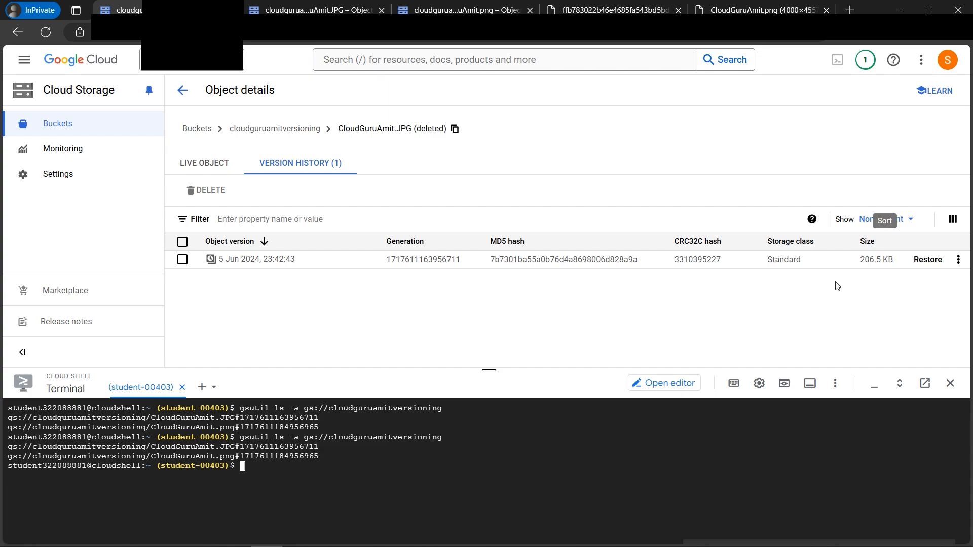
# - Restore the non-current version of CloudGuruAmit.JPG created on 5 Jun 2024, 23:42:43 as the live object
pyautogui.click(183, 260)
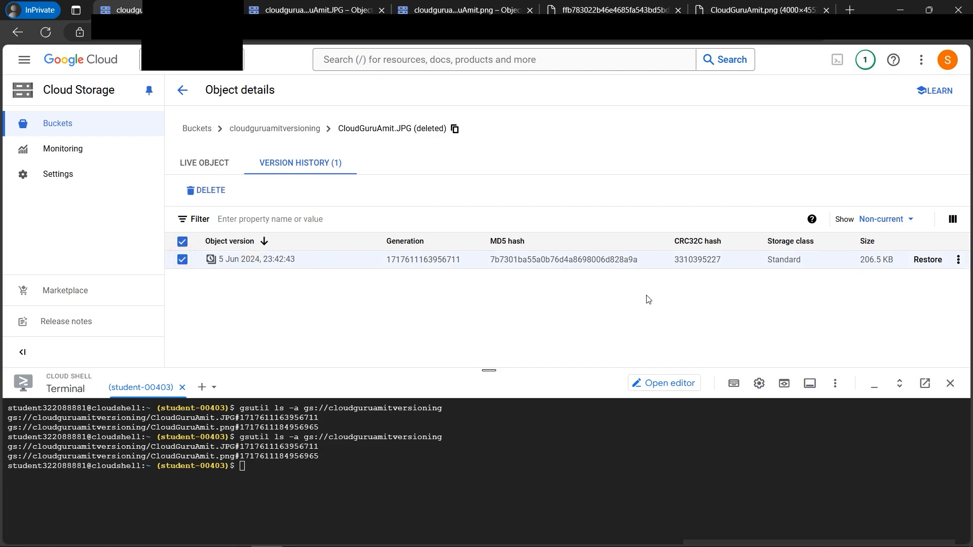
pyautogui.click(927, 260)
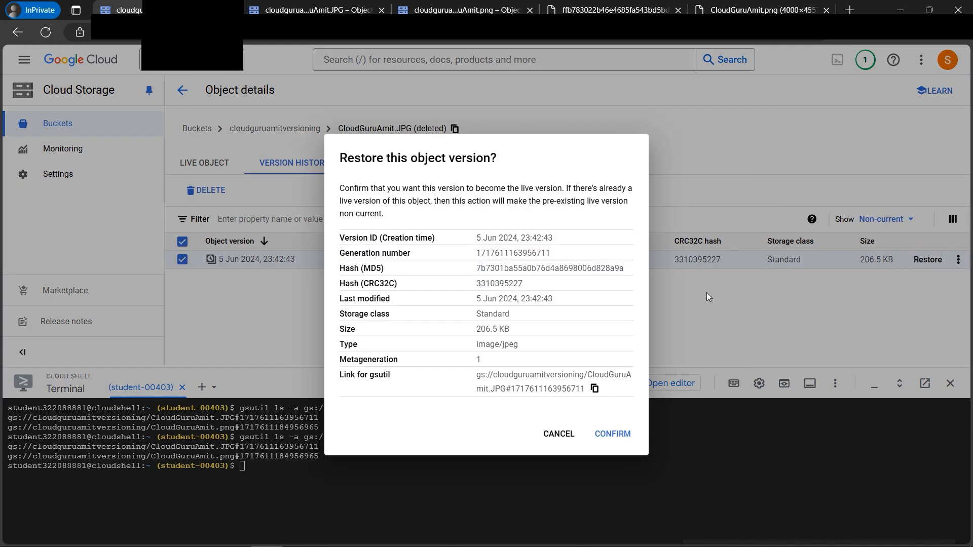
pyautogui.click(625, 438)
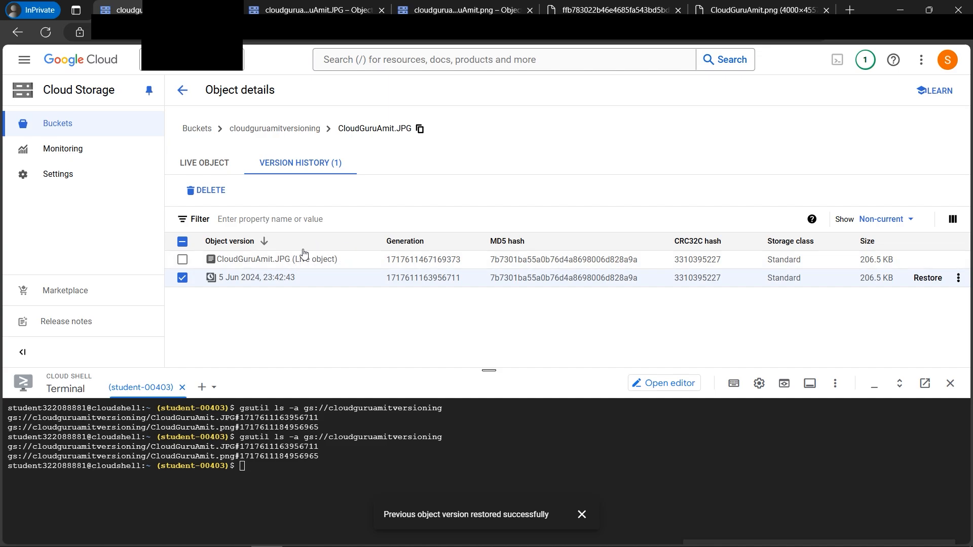
# - Return to the bucket's object list and reload the authenticated URL of the restored CloudGuruAmit.JPG to view the image
pyautogui.click(282, 130)
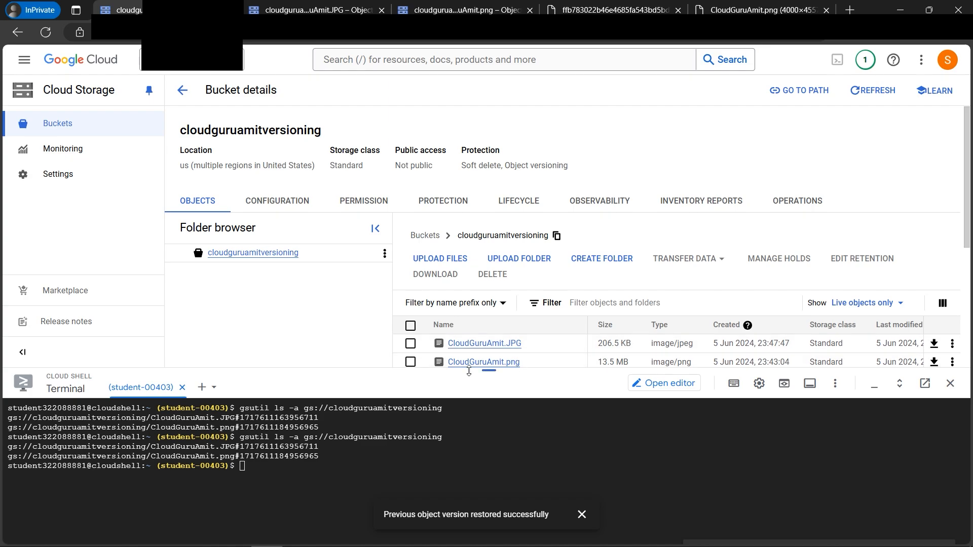
pyautogui.click(608, 10)
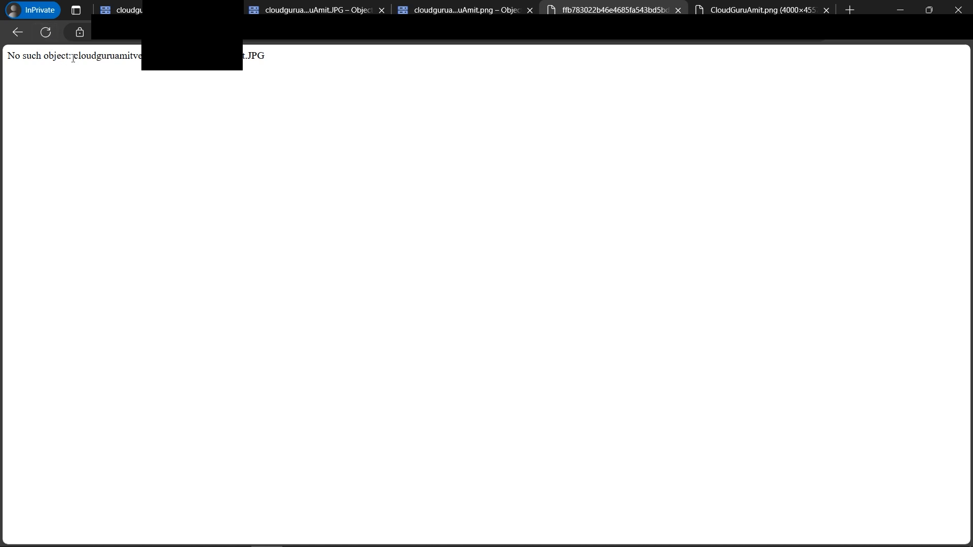
pyautogui.click(44, 32)
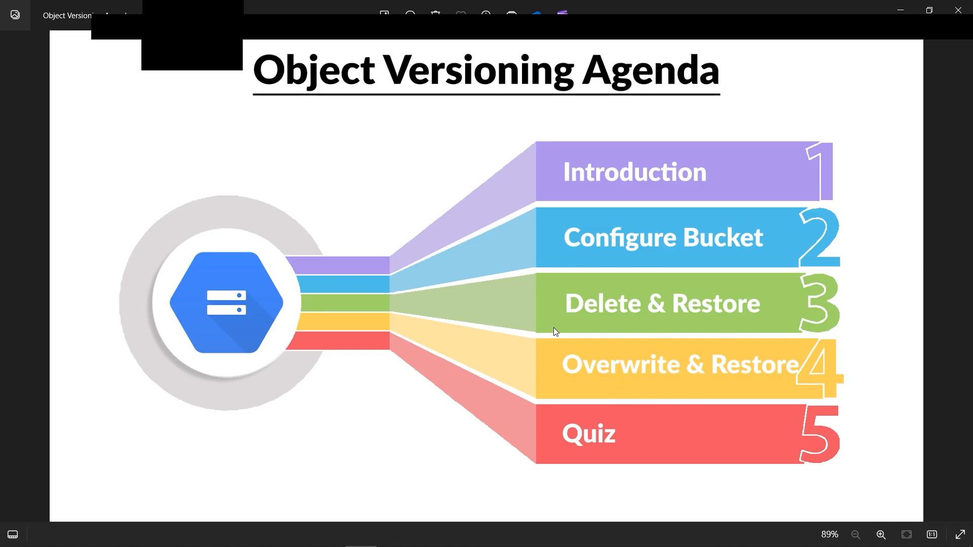
# - Switch back to the browser and upload the CloudGuruAmit image from the Version 3 folder, overwriting the existing CloudGuruAmit.png
pyautogui.click(266, 535)
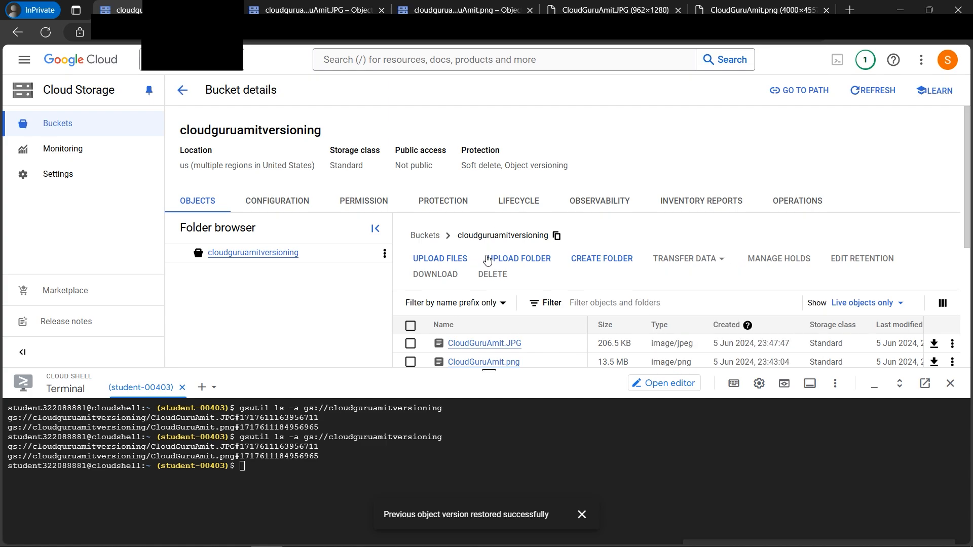
pyautogui.click(439, 264)
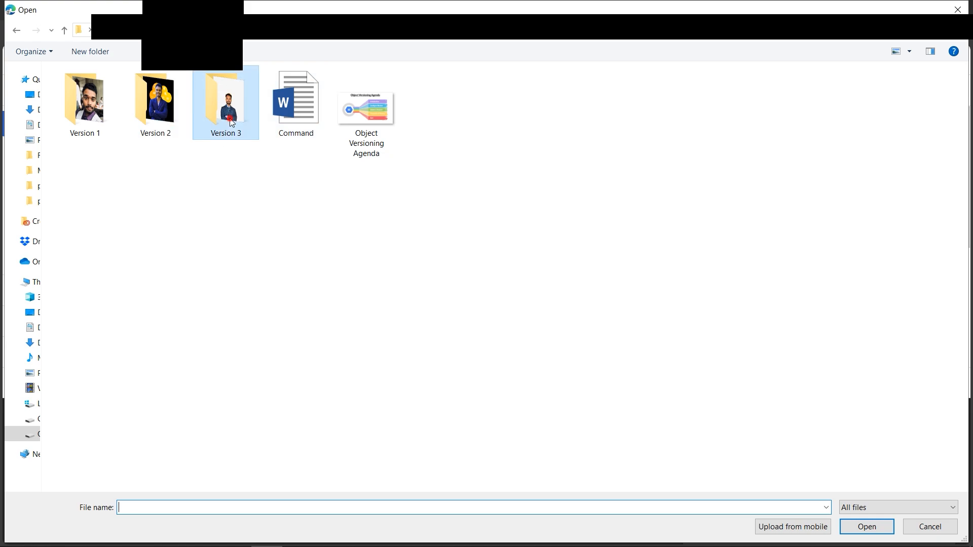
pyautogui.doubleClick(226, 106)
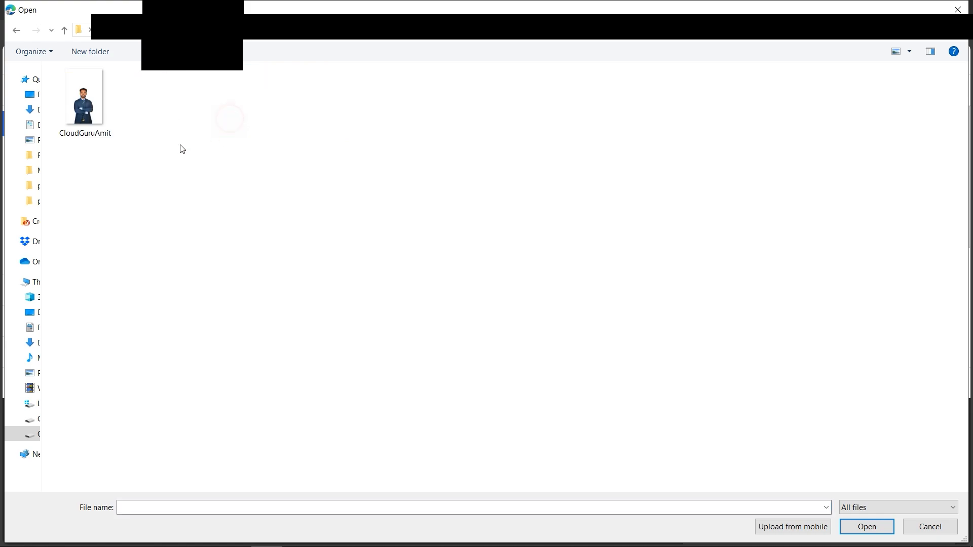
pyautogui.doubleClick(89, 133)
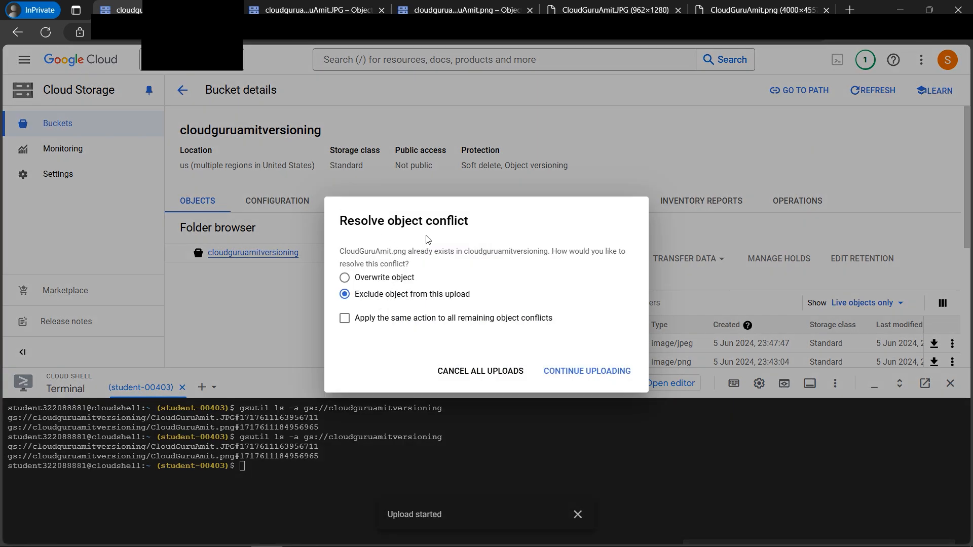
pyautogui.click(345, 278)
pyautogui.click(582, 376)
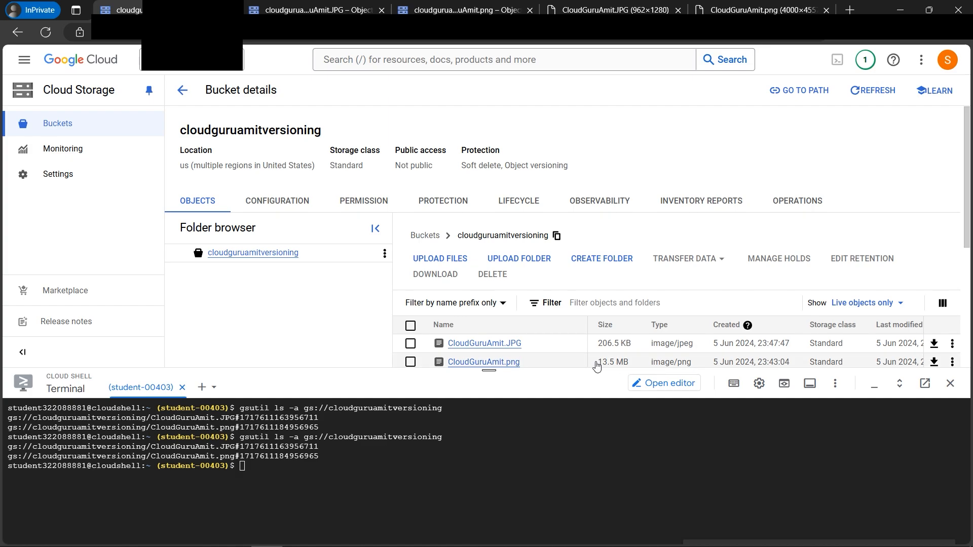
pyautogui.click(578, 514)
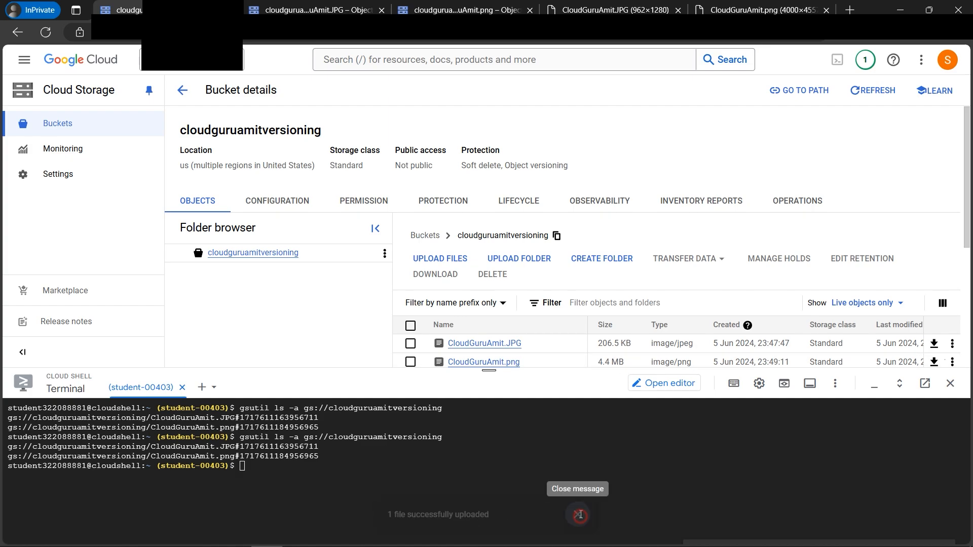
# - Check the size of the overwritten CloudGuruAmit.png, view the image at its authenticated URL and return to the object list
pyautogui.moveTo(598, 364); pyautogui.dragTo(624, 363)
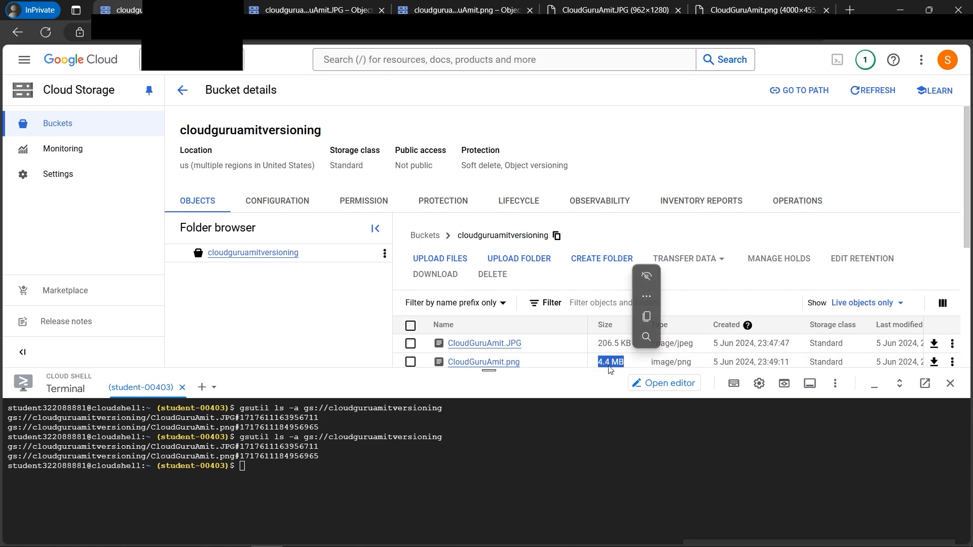
pyautogui.click(643, 365)
pyautogui.click(411, 362)
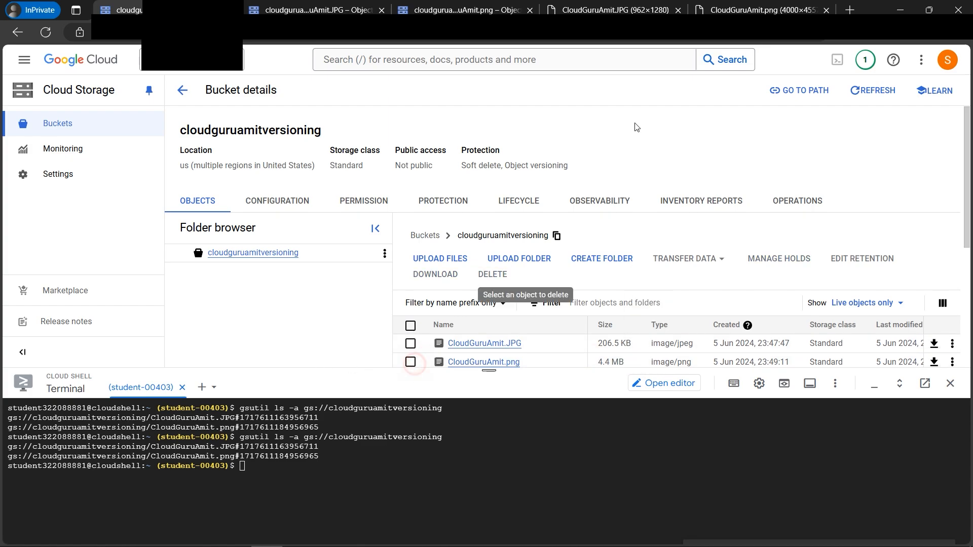
pyautogui.click(738, 9)
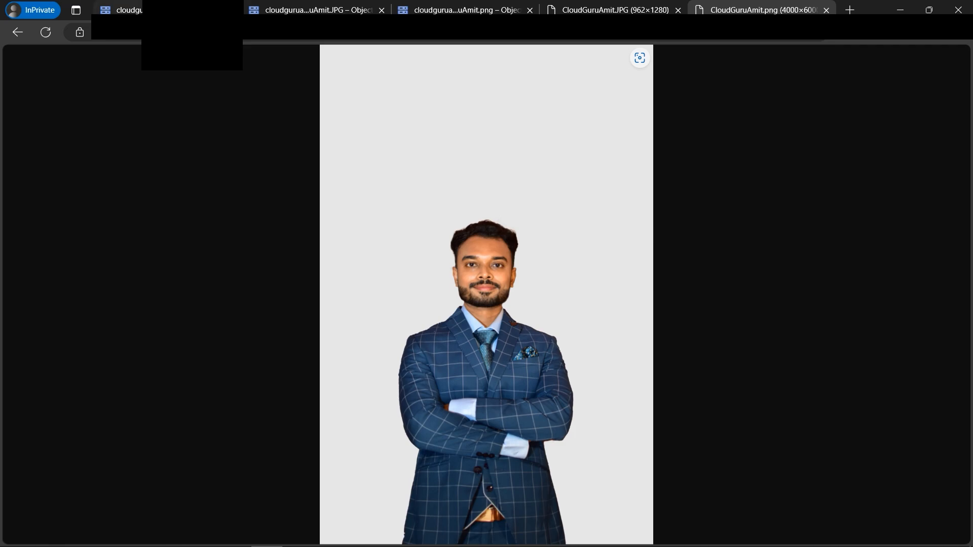
pyautogui.click(121, 10)
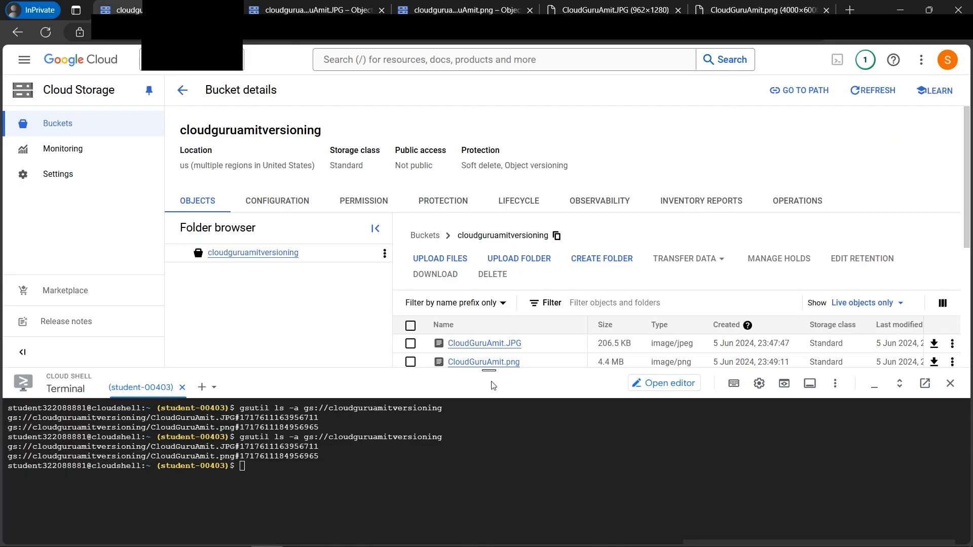
# - Show live and non-current objects in the bucket and rerun gsutil ls -a gs://cloudguruamitversioning in Cloud Shell
pyautogui.click(902, 307)
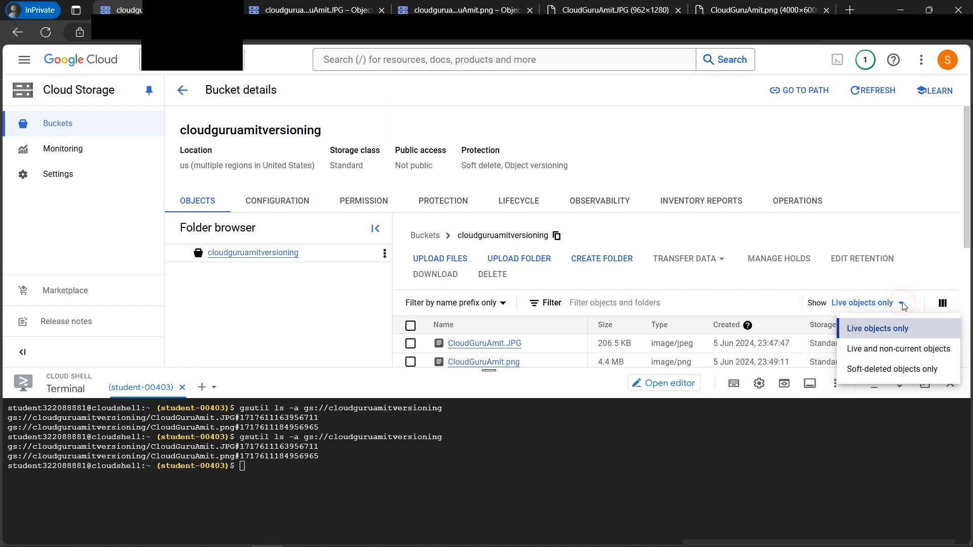
pyautogui.click(879, 350)
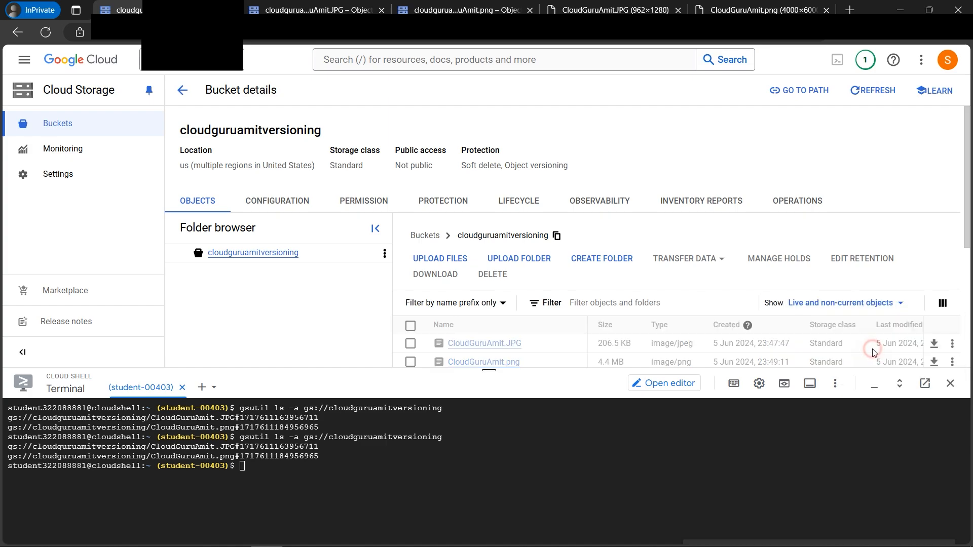
pyautogui.click(438, 471)
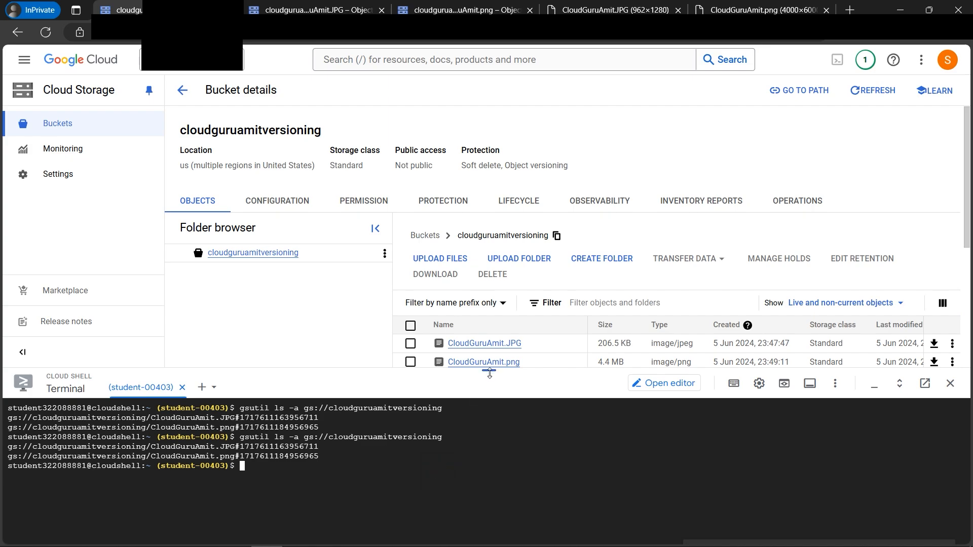
pyautogui.moveTo(489, 370); pyautogui.dragTo(490, 387)
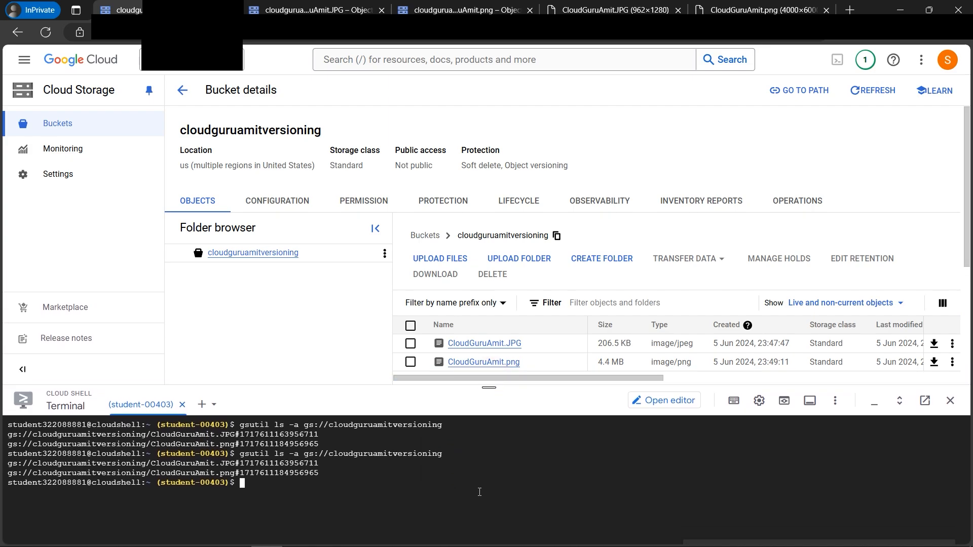
pyautogui.press('Up')
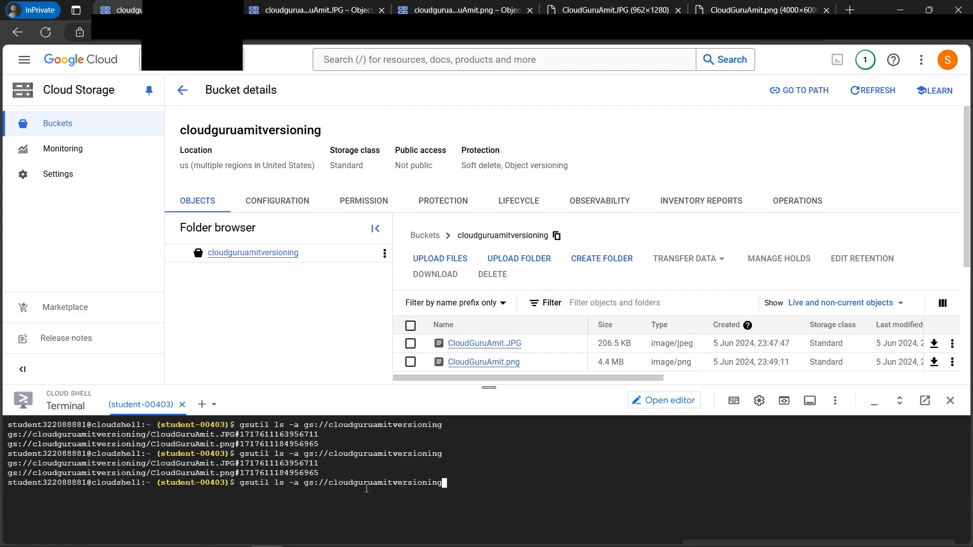
pyautogui.press('Return')
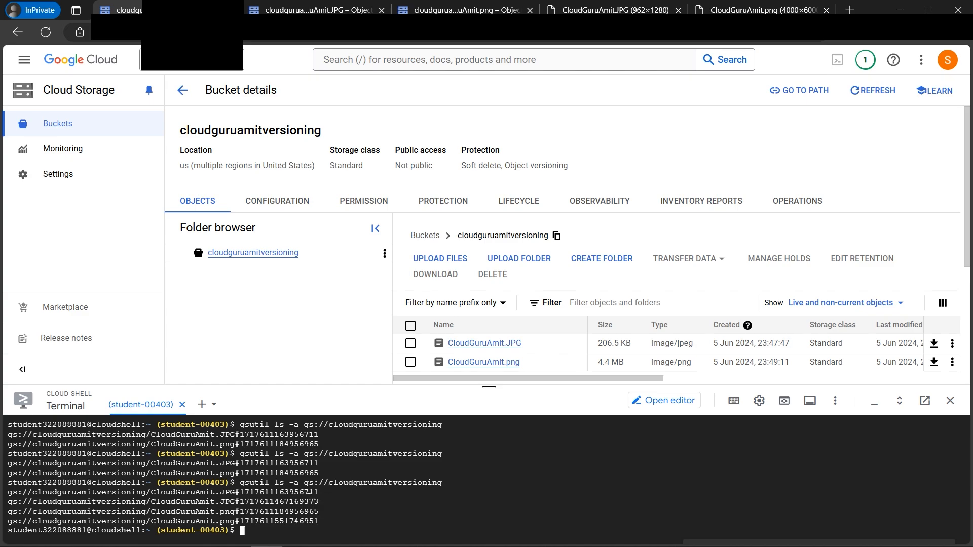
# - Compare the generation numbers of CloudGuruAmit.JPG and CloudGuruAmit.png in the new listing with those in the previous one
pyautogui.doubleClick(306, 494)
pyautogui.doubleClick(309, 474)
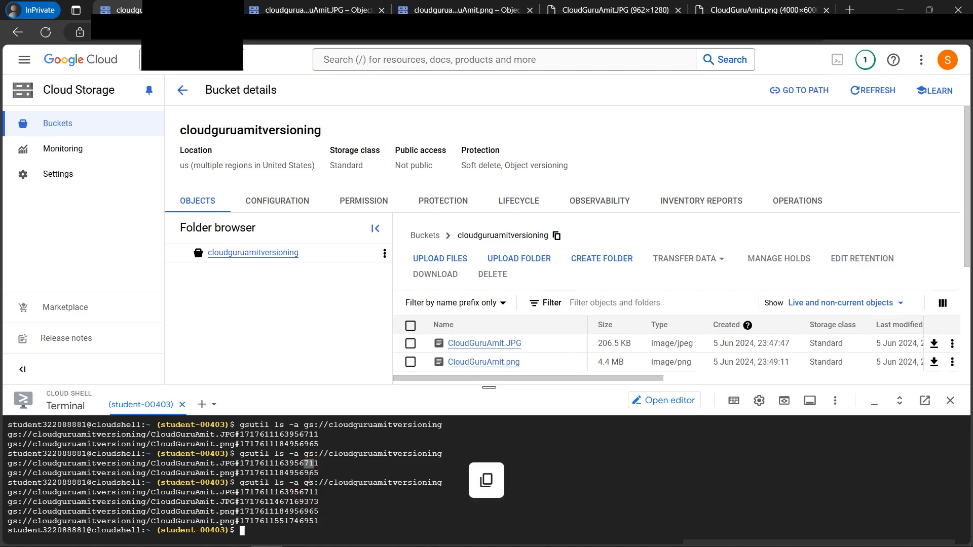
pyautogui.moveTo(303, 492); pyautogui.dragTo(319, 494)
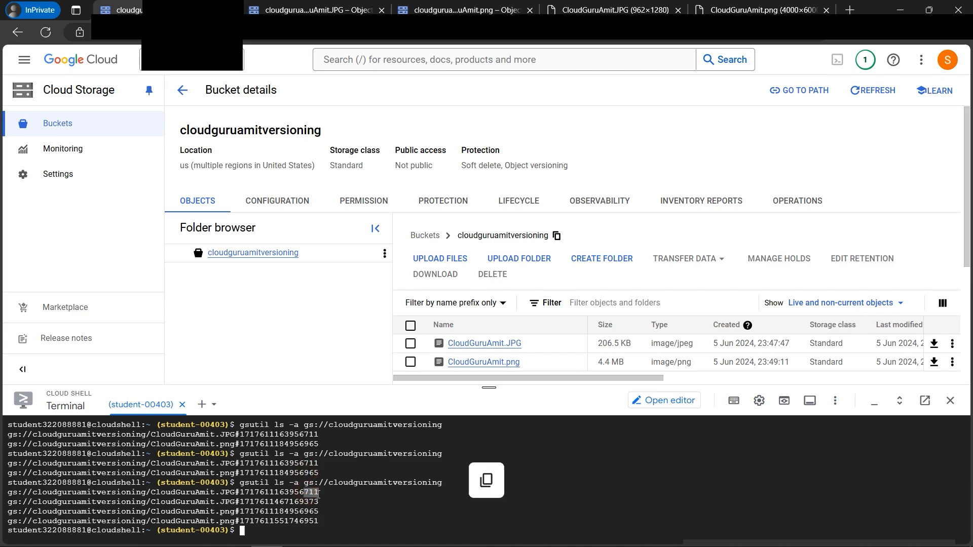
pyautogui.click(304, 516)
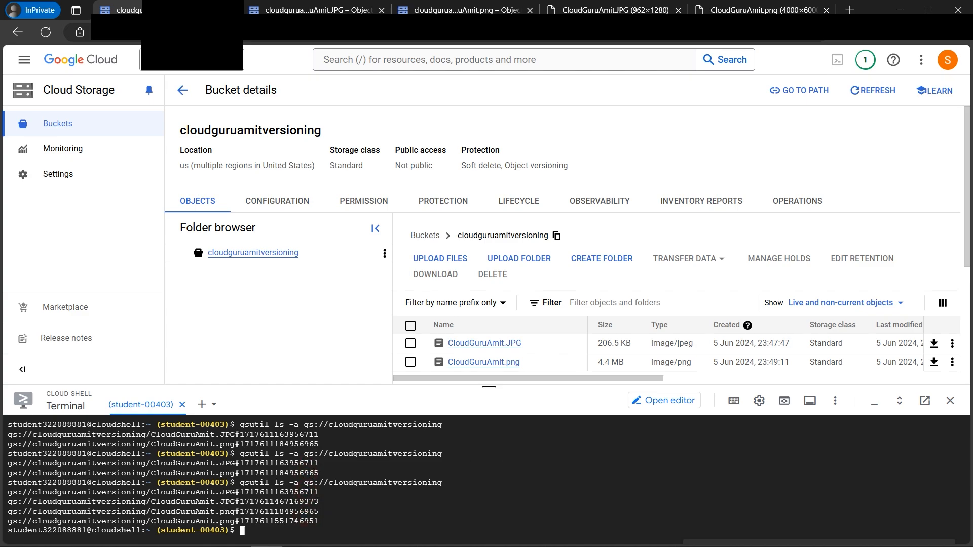
pyautogui.moveTo(310, 511); pyautogui.dragTo(320, 512)
pyautogui.click(309, 524)
pyautogui.moveTo(301, 524); pyautogui.dragTo(318, 524)
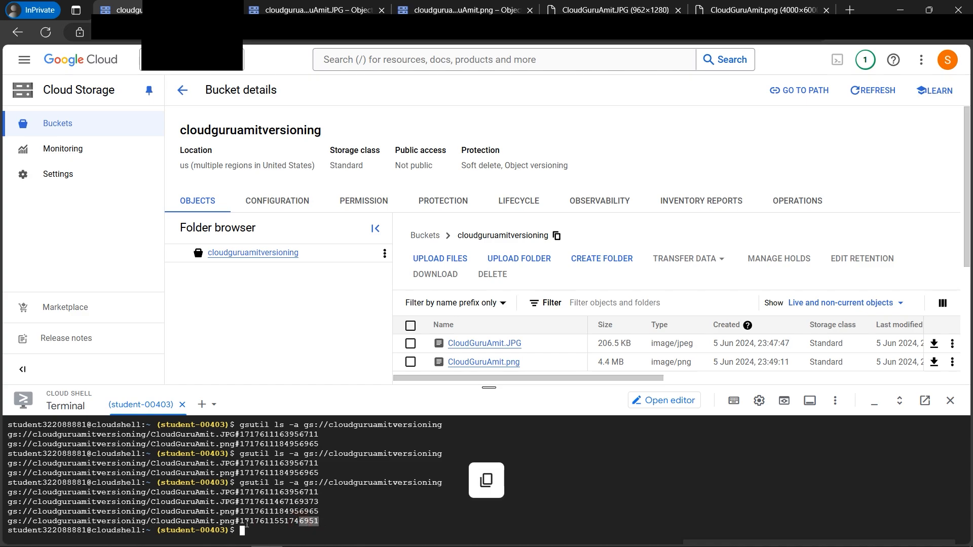
pyautogui.moveTo(241, 523); pyautogui.dragTo(319, 523)
pyautogui.click(347, 525)
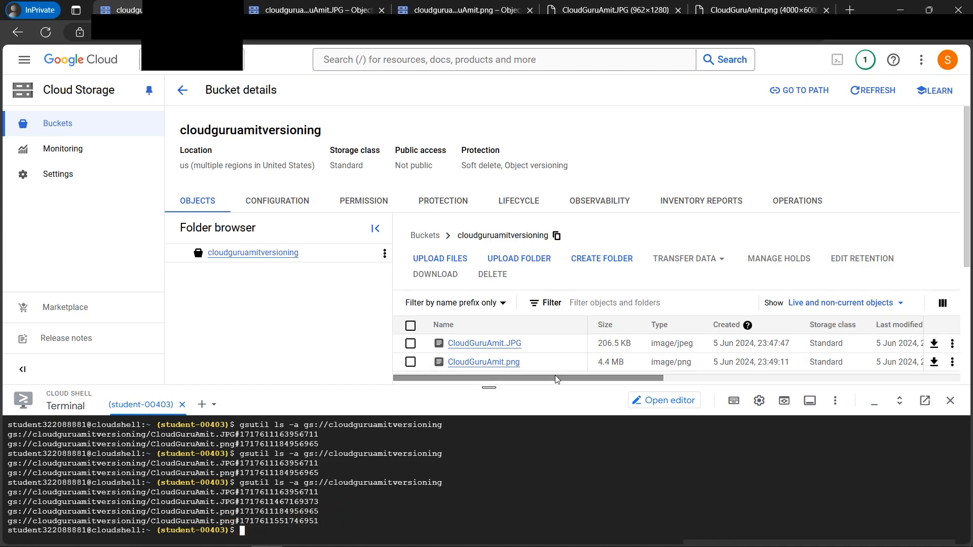
# - Enlarge the object list and open the version history of CloudGuruAmit.png from its non-current version entry
pyautogui.hscroll(2, 634, 375)
pyautogui.moveTo(667, 378); pyautogui.dragTo(614, 384)
pyautogui.moveTo(489, 388); pyautogui.dragTo(486, 417)
pyautogui.moveTo(610, 378); pyautogui.dragTo(779, 377)
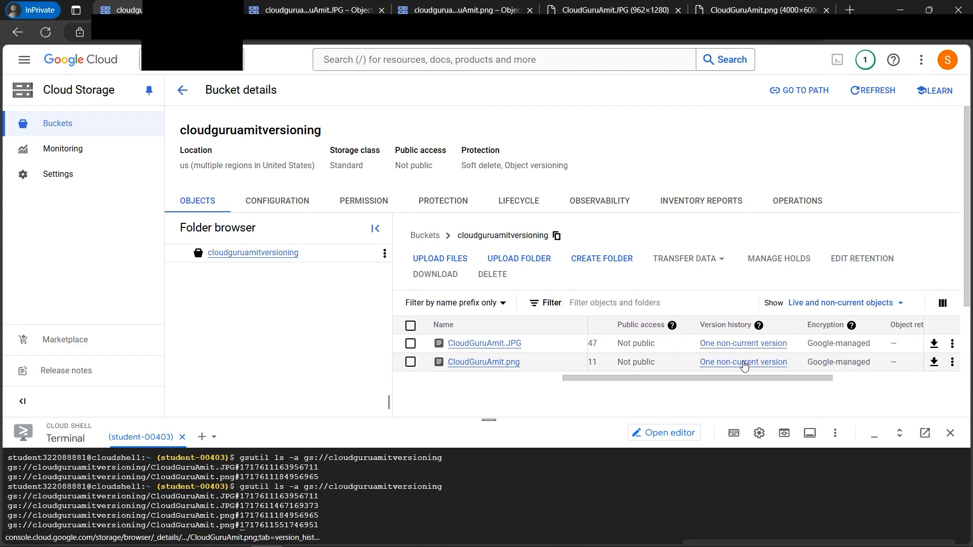
pyautogui.click(740, 363)
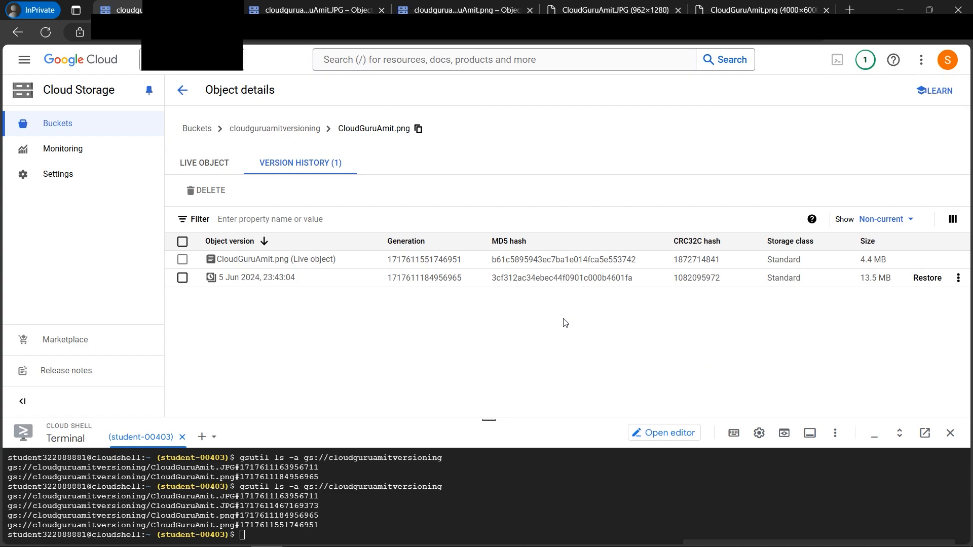
# - View the local CloudGuruAmit image in the Version 2 folder, close it and return to the object's version history in the browser
pyautogui.click(78, 539)
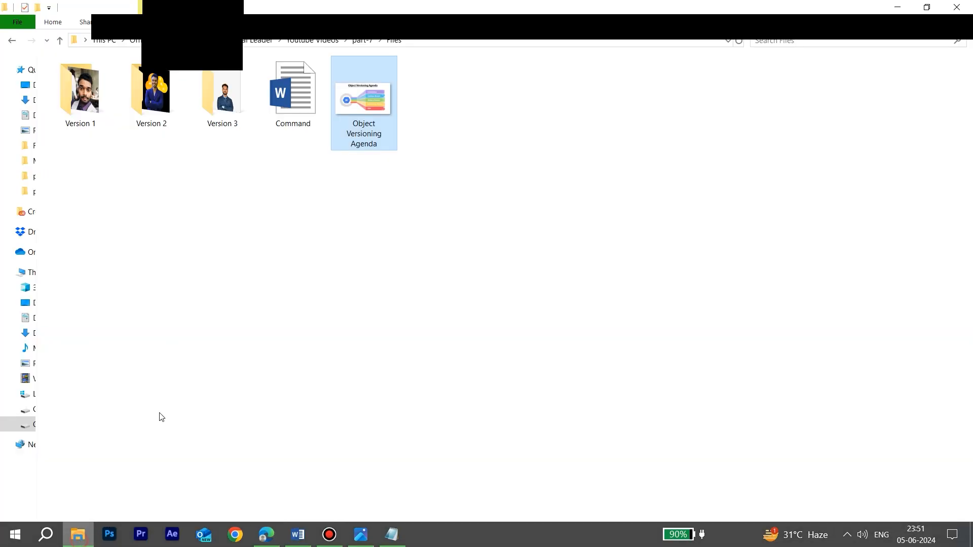
pyautogui.doubleClick(146, 126)
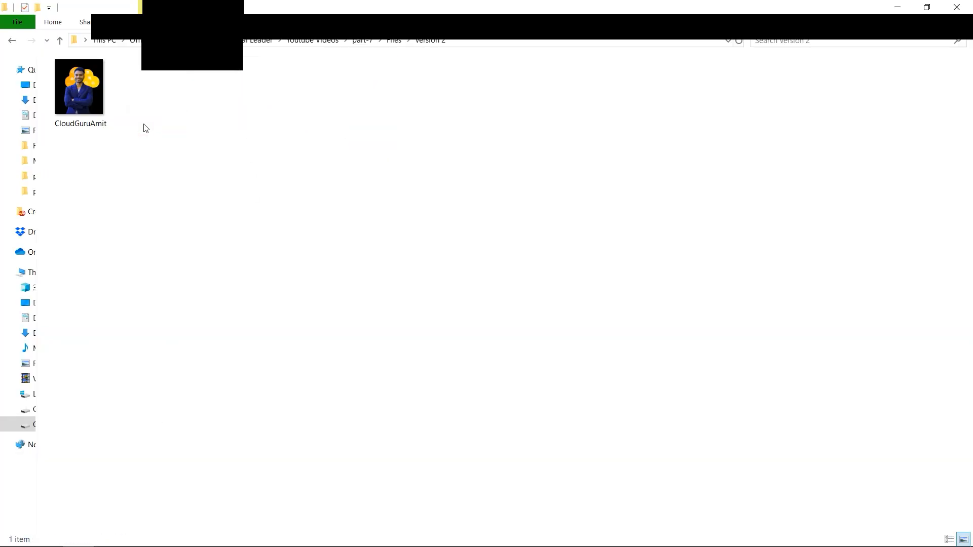
pyautogui.doubleClick(86, 118)
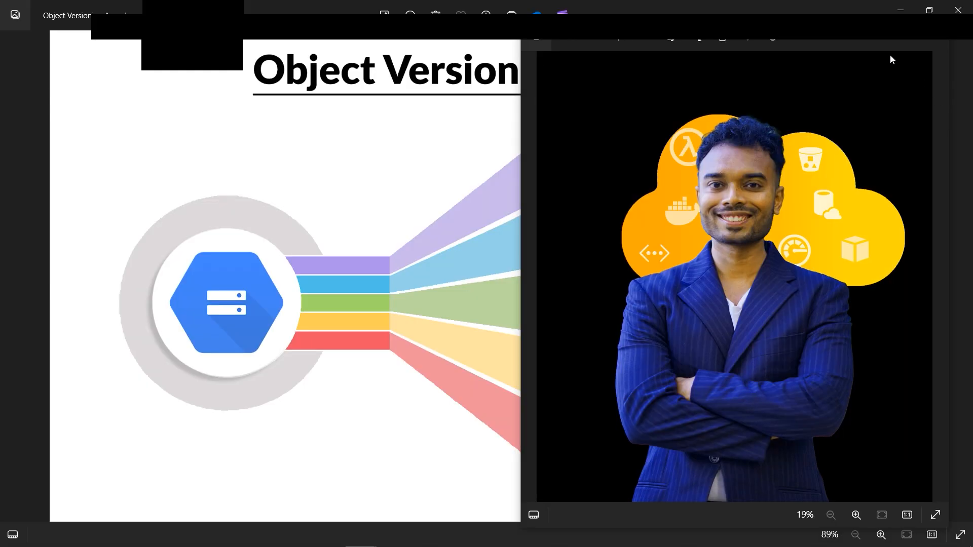
pyautogui.click(932, 39)
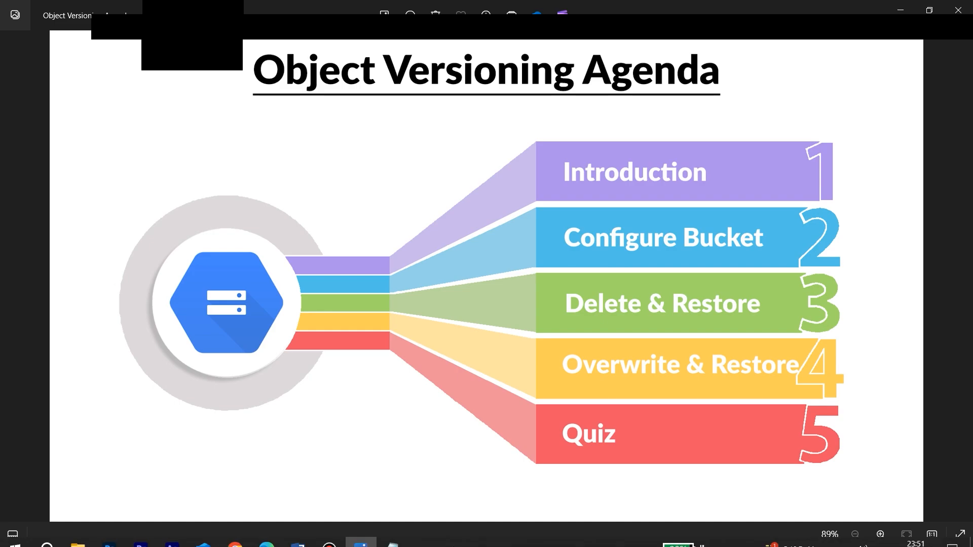
pyautogui.click(266, 536)
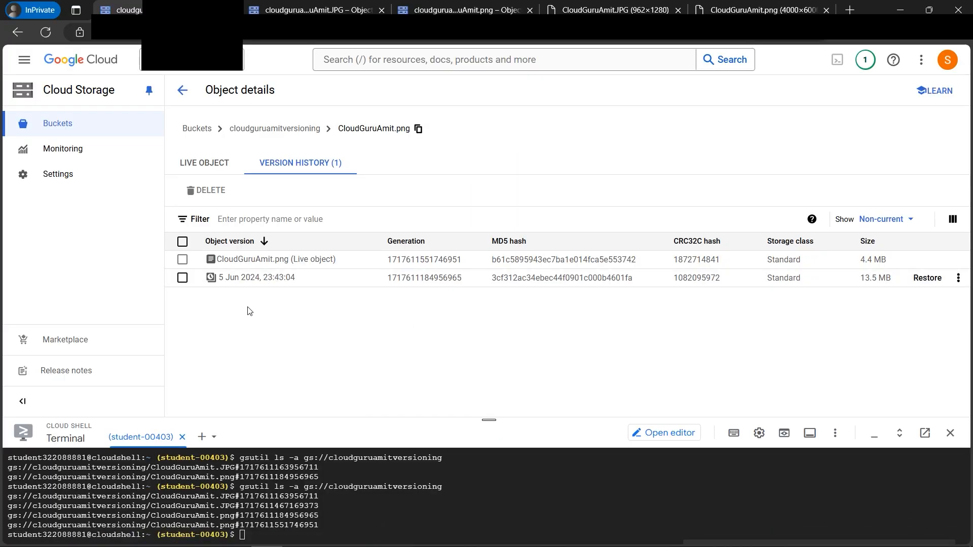
# - Check the already opened CloudGuruAmit.png image and restore the object's non-current version from 5 Jun 2024, 23:43:04 as the live version
pyautogui.click(182, 282)
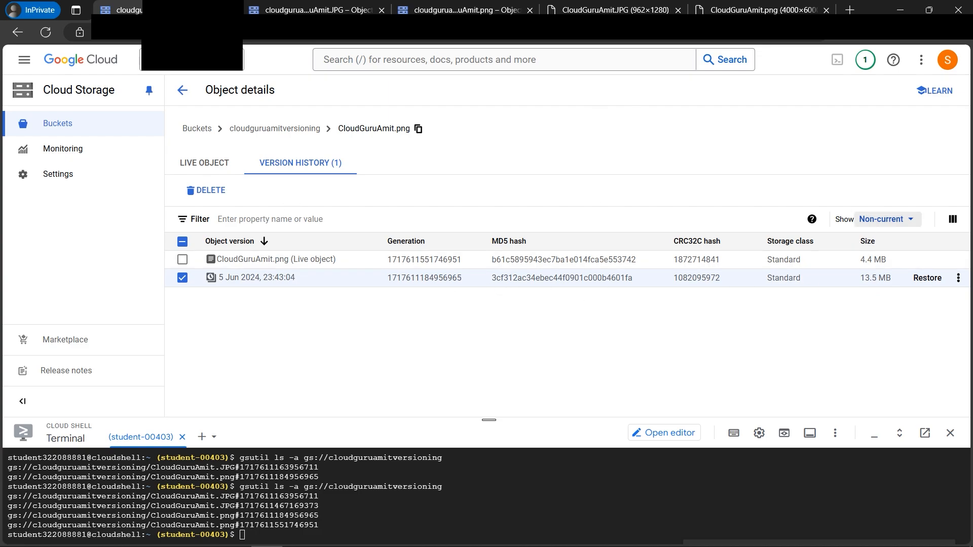
pyautogui.click(759, 5)
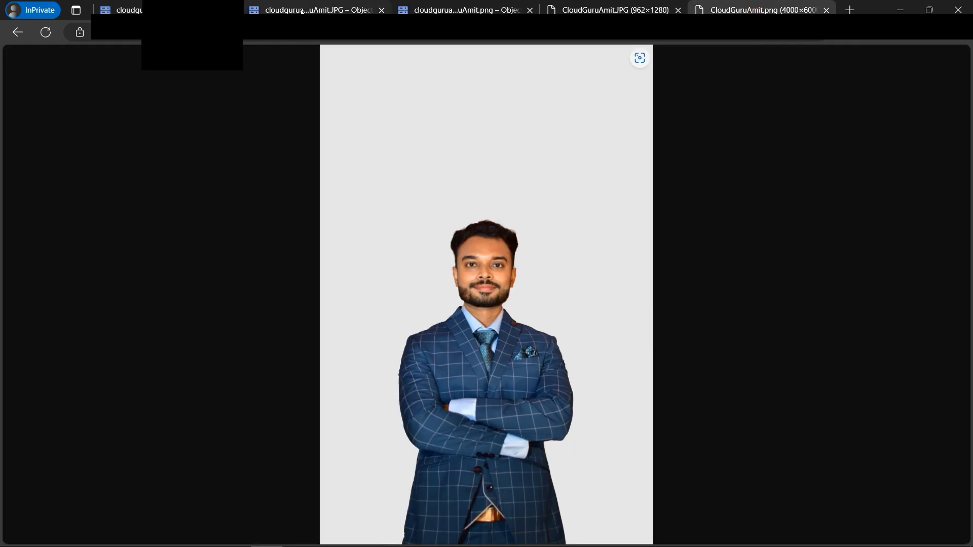
pyautogui.click(121, 10)
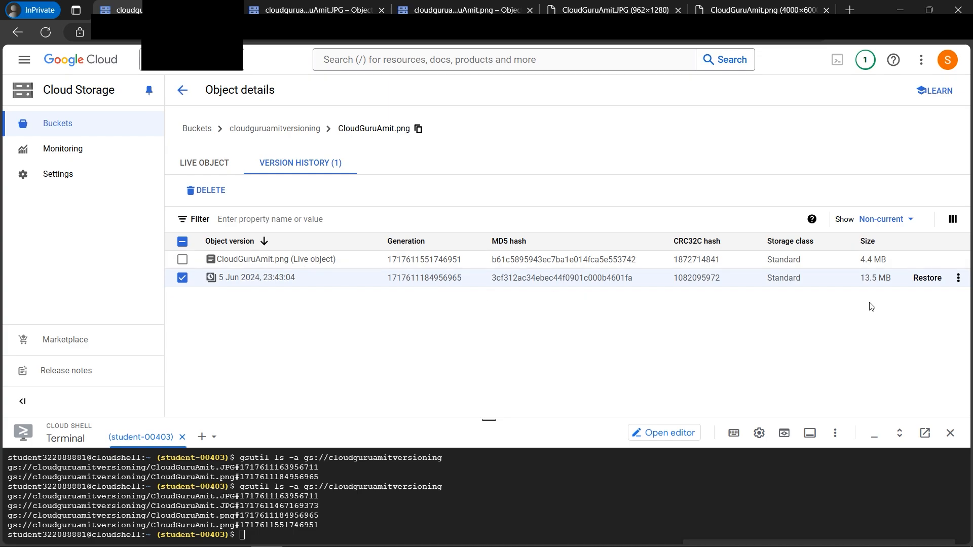
pyautogui.click(920, 280)
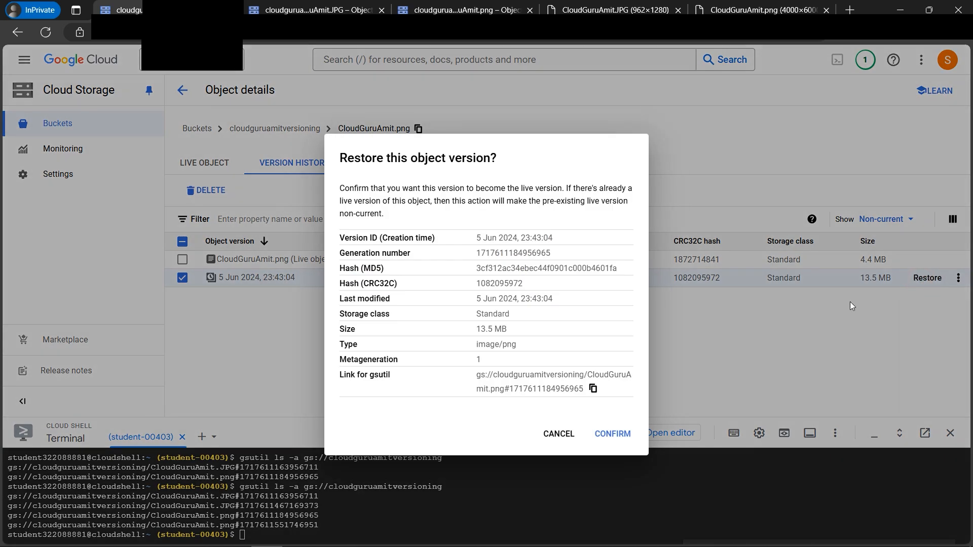
pyautogui.click(612, 435)
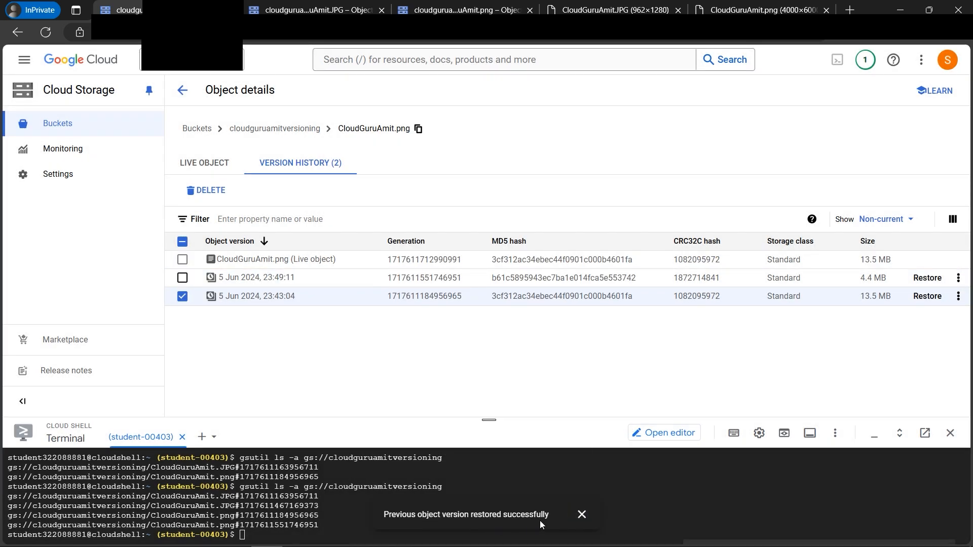
pyautogui.click(582, 514)
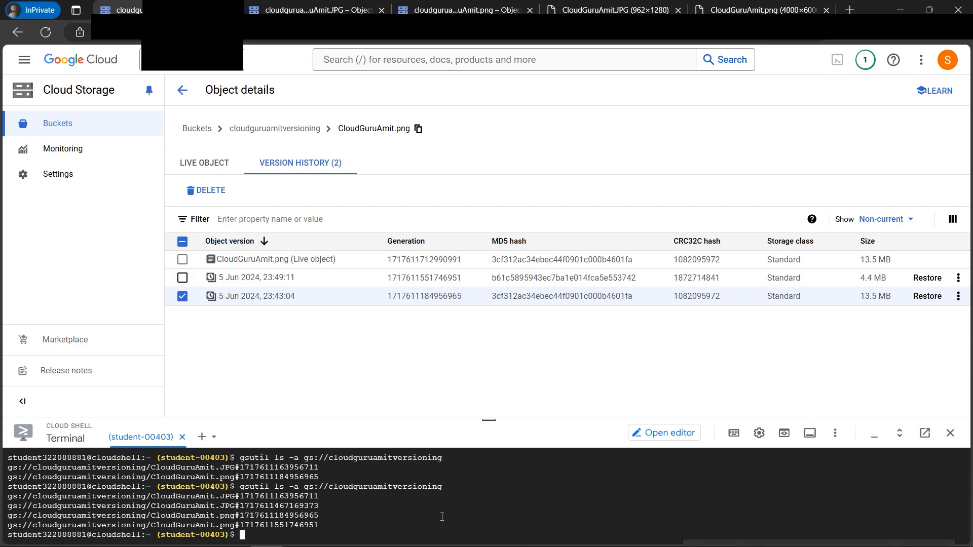
# - Rerun gsutil ls -a gs://cloudguruamitversioning in Cloud Shell and enlarge the terminal to show the earlier listings too
pyautogui.press('Up')
pyautogui.press('Return')
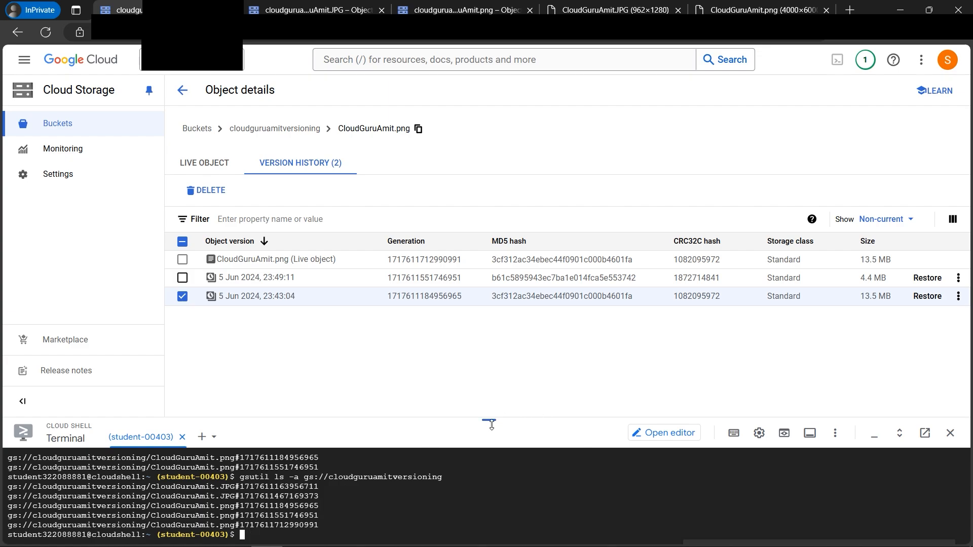
pyautogui.moveTo(492, 422); pyautogui.dragTo(501, 341)
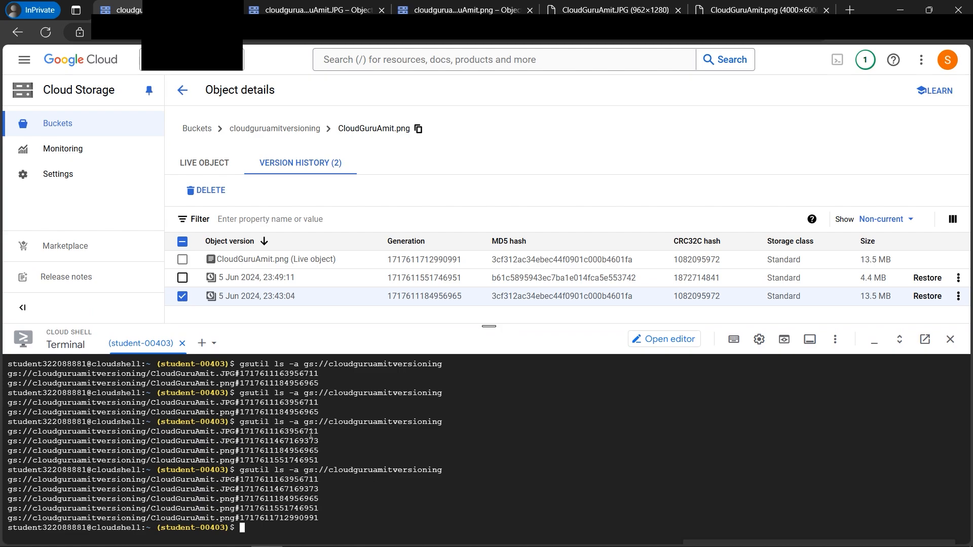
# - Compare the generation numbers of the CloudGuruAmit.png versions in the latest listing with the earlier ones, then shrink the terminal
pyautogui.moveTo(306, 431); pyautogui.dragTo(234, 510)
pyautogui.click(219, 494)
pyautogui.click(234, 512)
pyautogui.moveTo(242, 509); pyautogui.dragTo(328, 510)
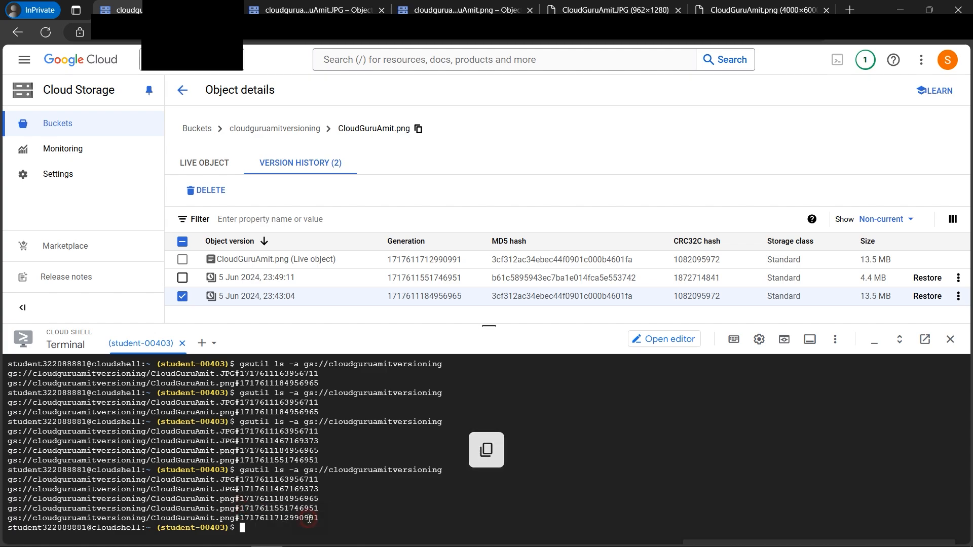
pyautogui.click(490, 325)
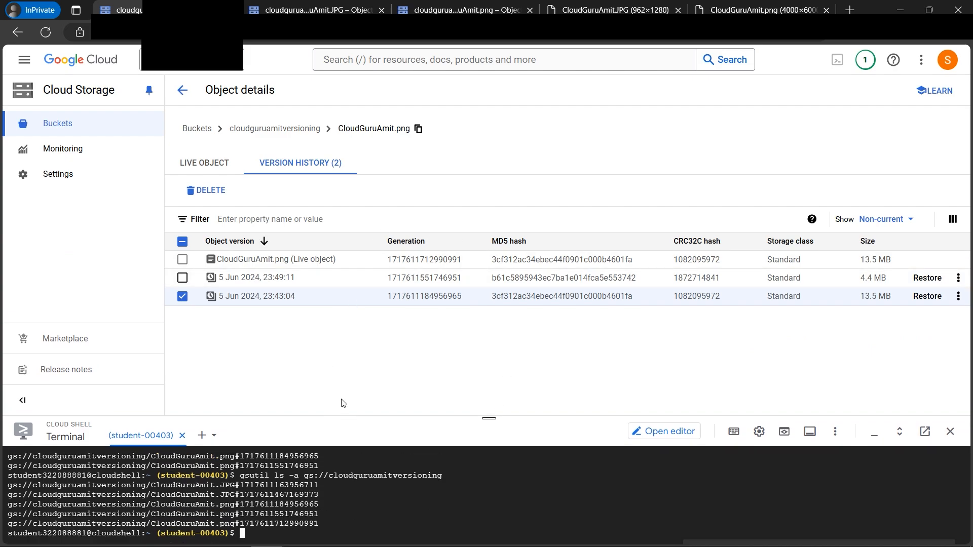
# - Return to the cloudguruamitversioning bucket's object list and reload the already opened CloudGuruAmit.png image
pyautogui.click(274, 128)
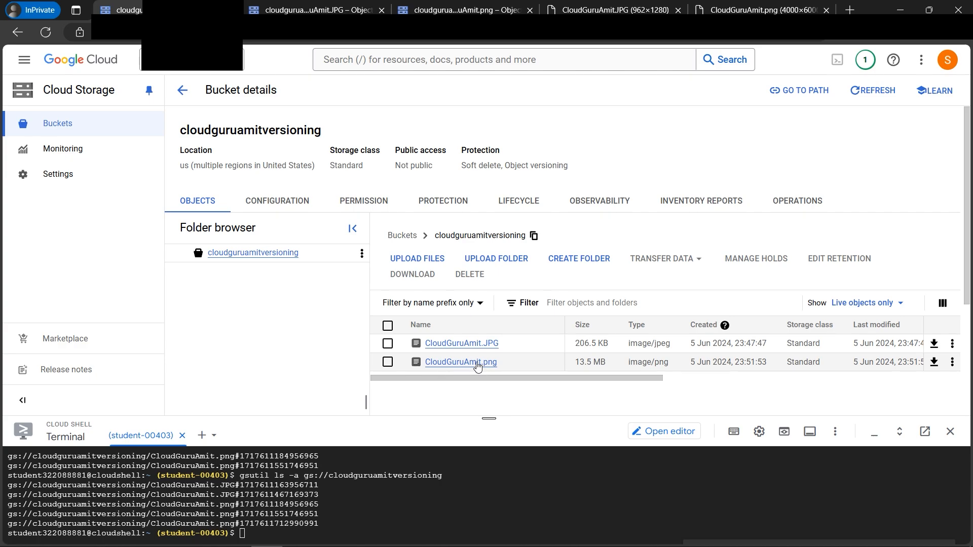
pyautogui.click(760, 10)
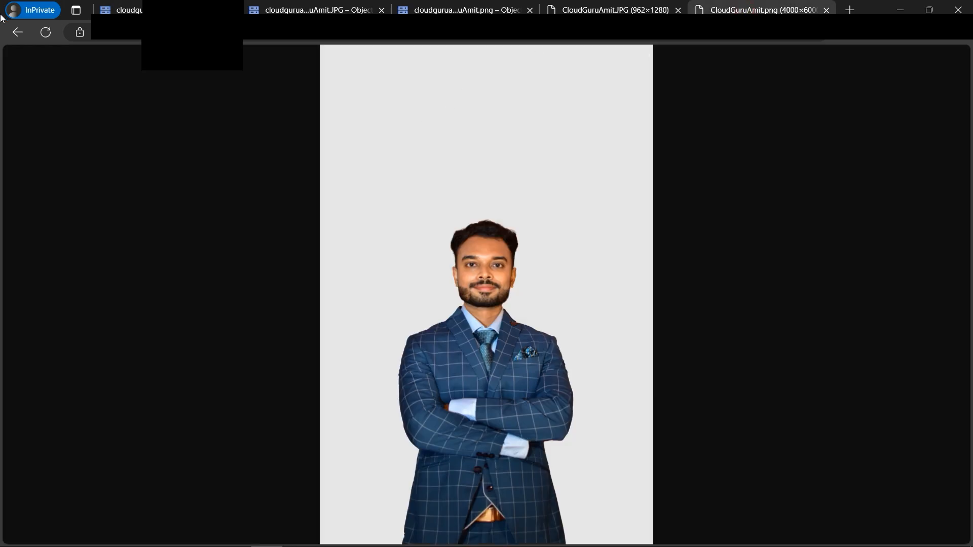
pyautogui.click(46, 33)
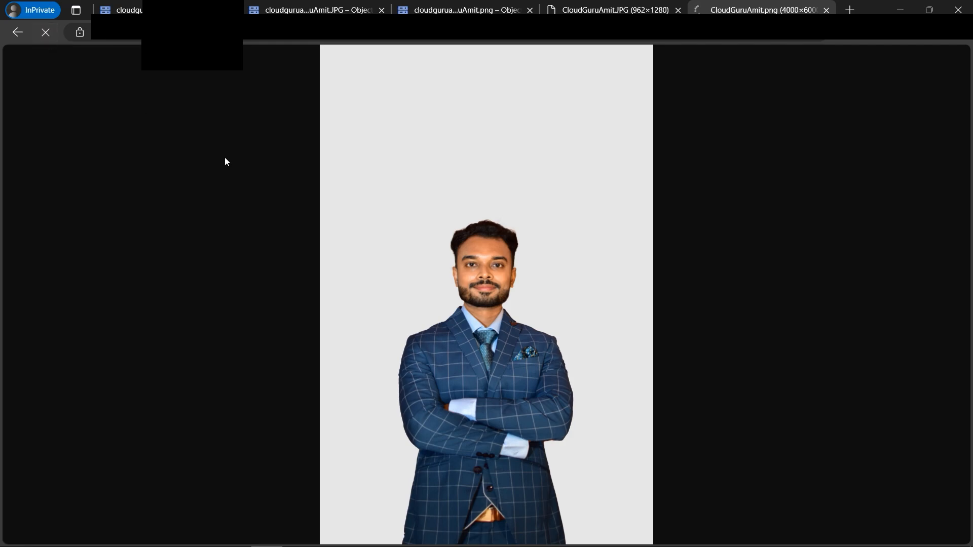